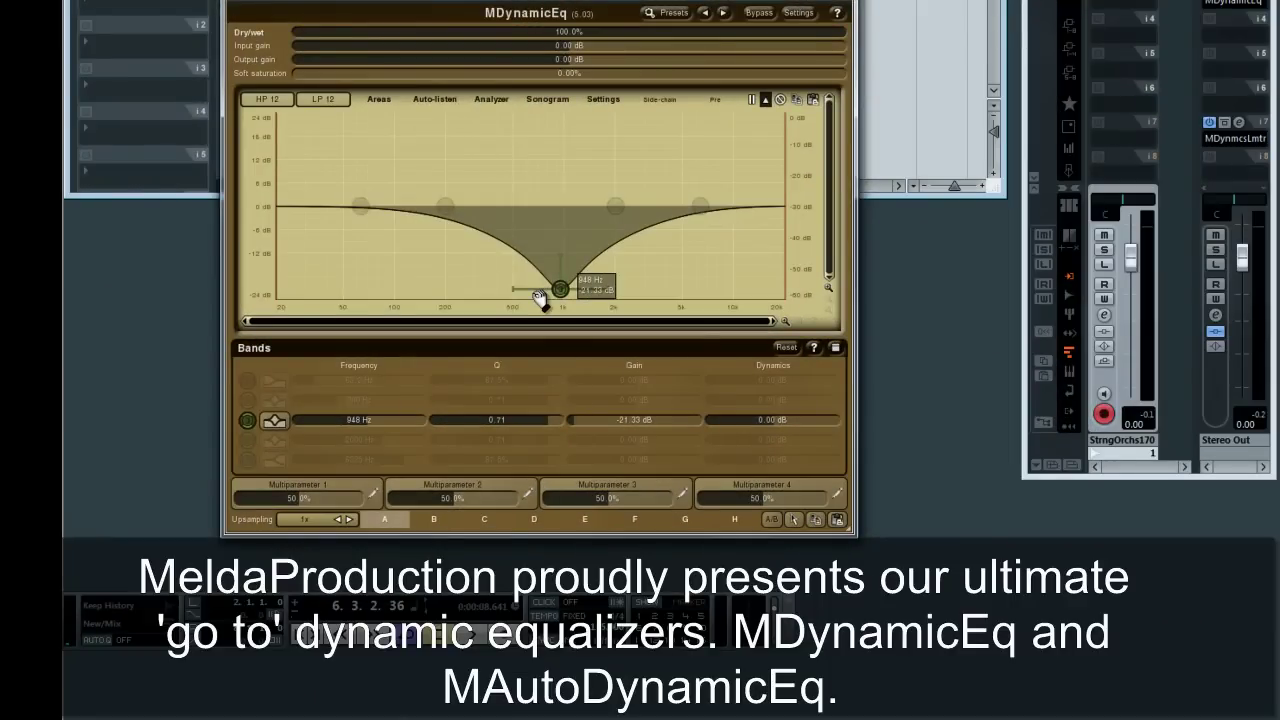
Lift band 3 from its deep cut into a 759 Hz, +14.44 dB bell boost and fine-tune its Q.
drag(541, 300, 535, 302)
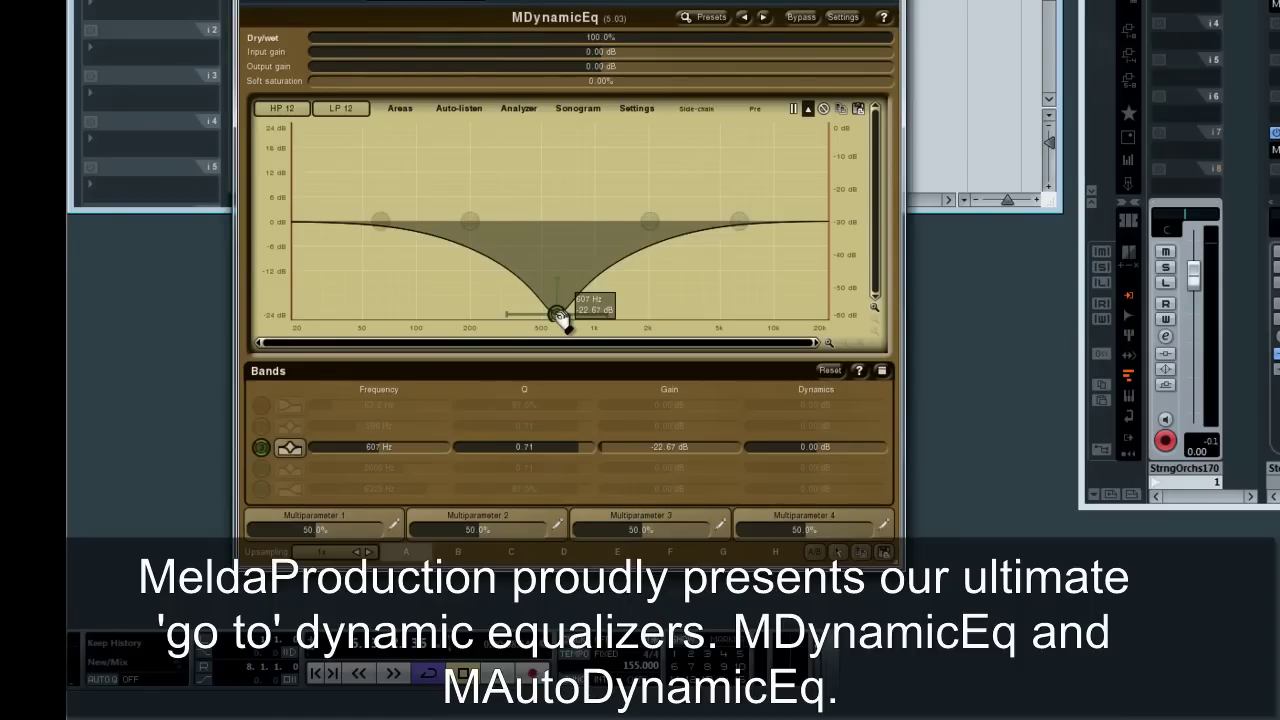
drag(558, 316, 573, 162)
scroll(573, 162, up, 10)
scroll(573, 162, down, 10)
scroll(575, 162, up, 4)
Change band 3 to a Band-shelf A shape and adjust its width.
right_click(576, 163)
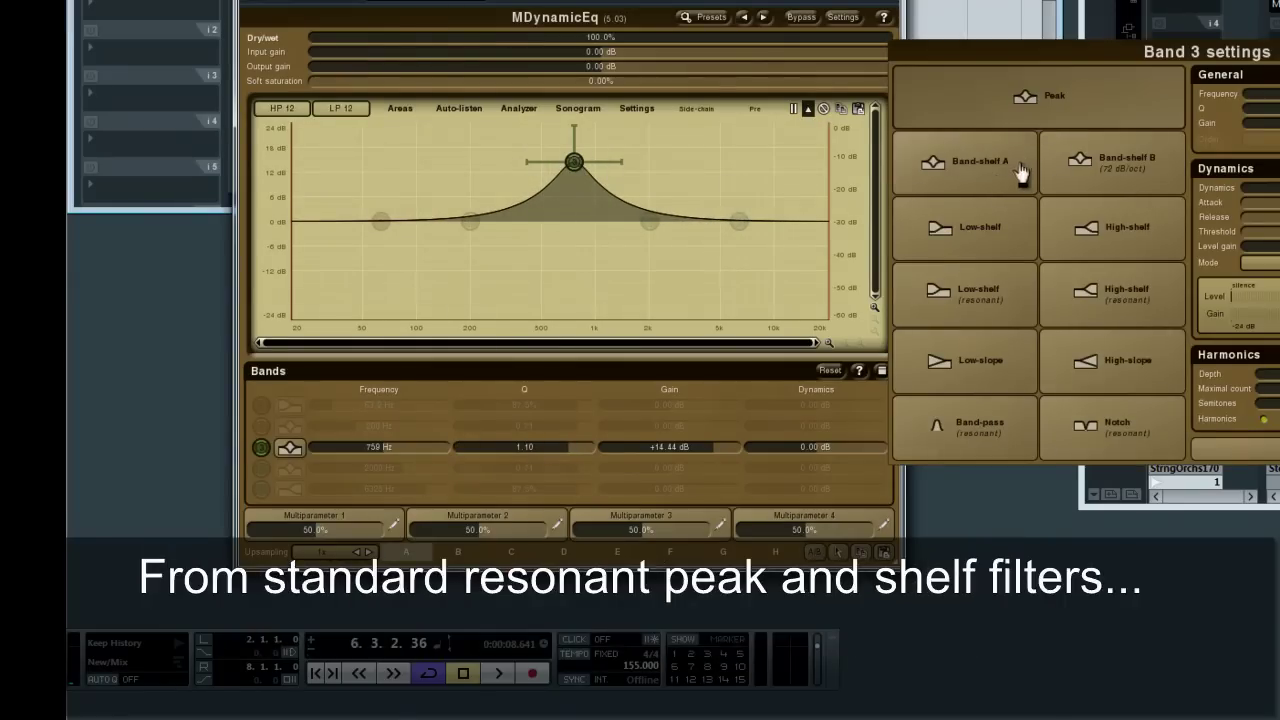
click(979, 176)
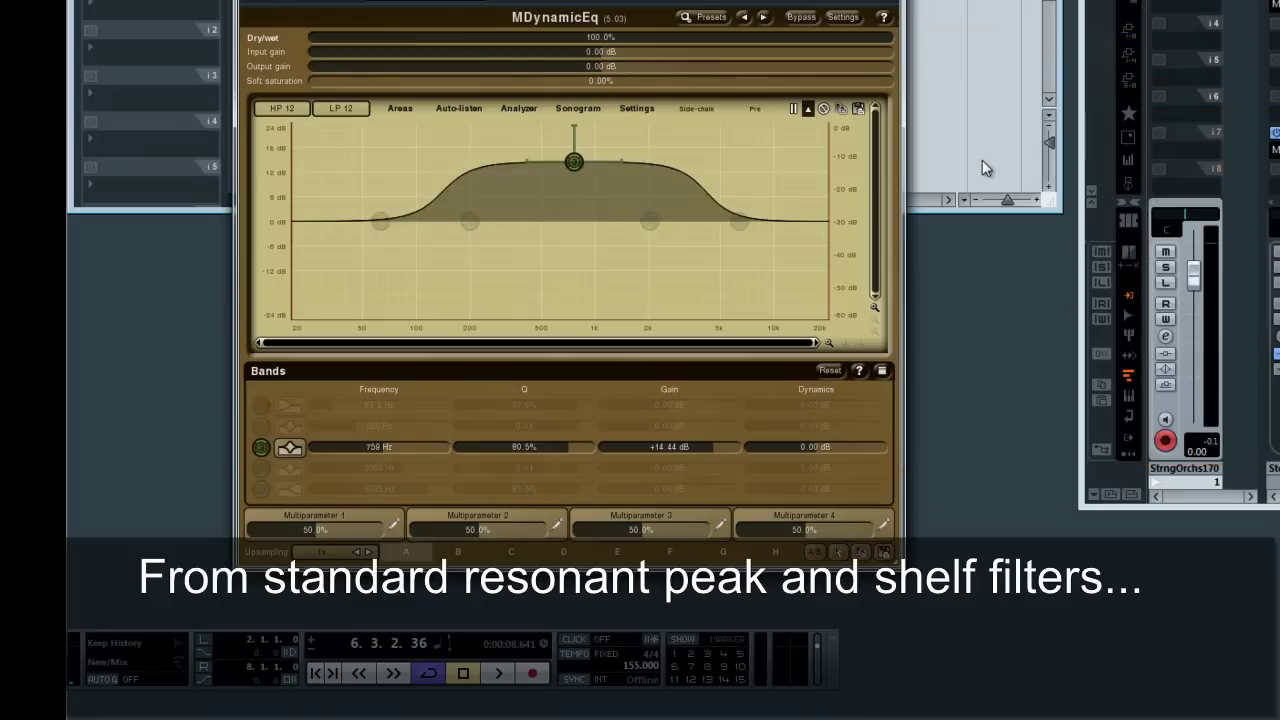
drag(620, 162, 591, 167)
Try Band-shelf B with a steeper slope, then settle on a low-shelf with its Q lowered.
right_click(587, 164)
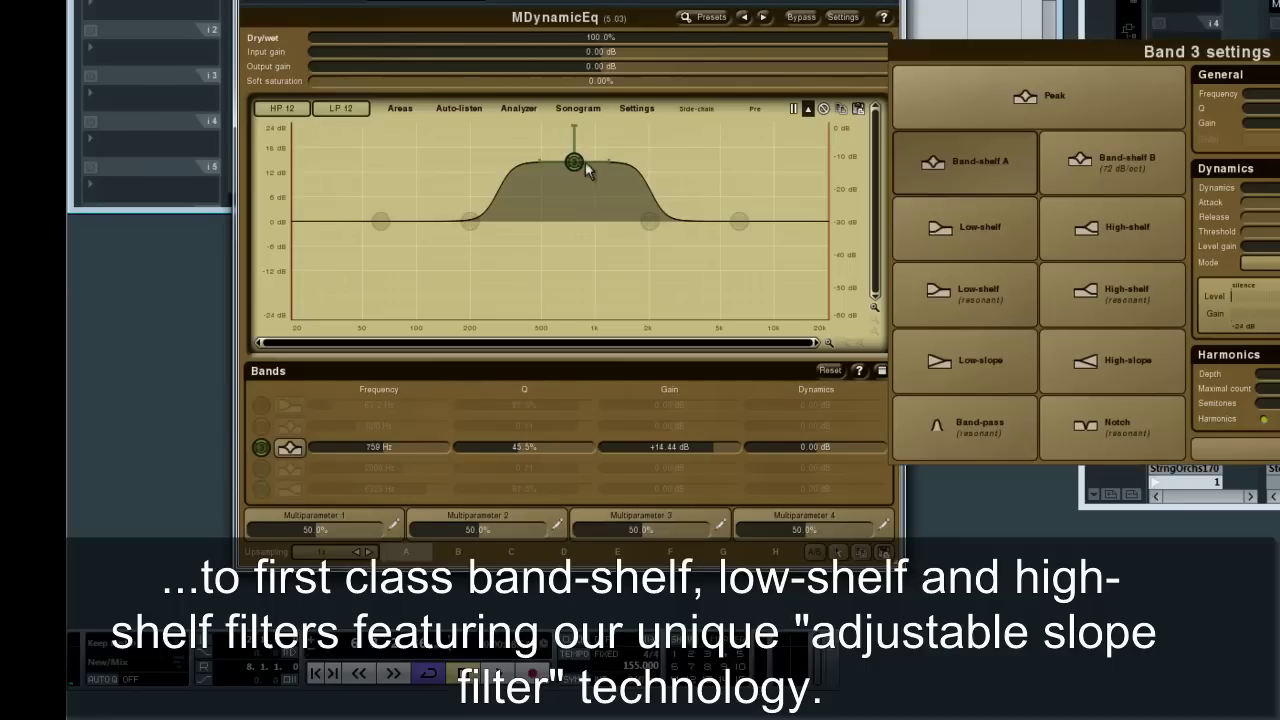
click(1118, 175)
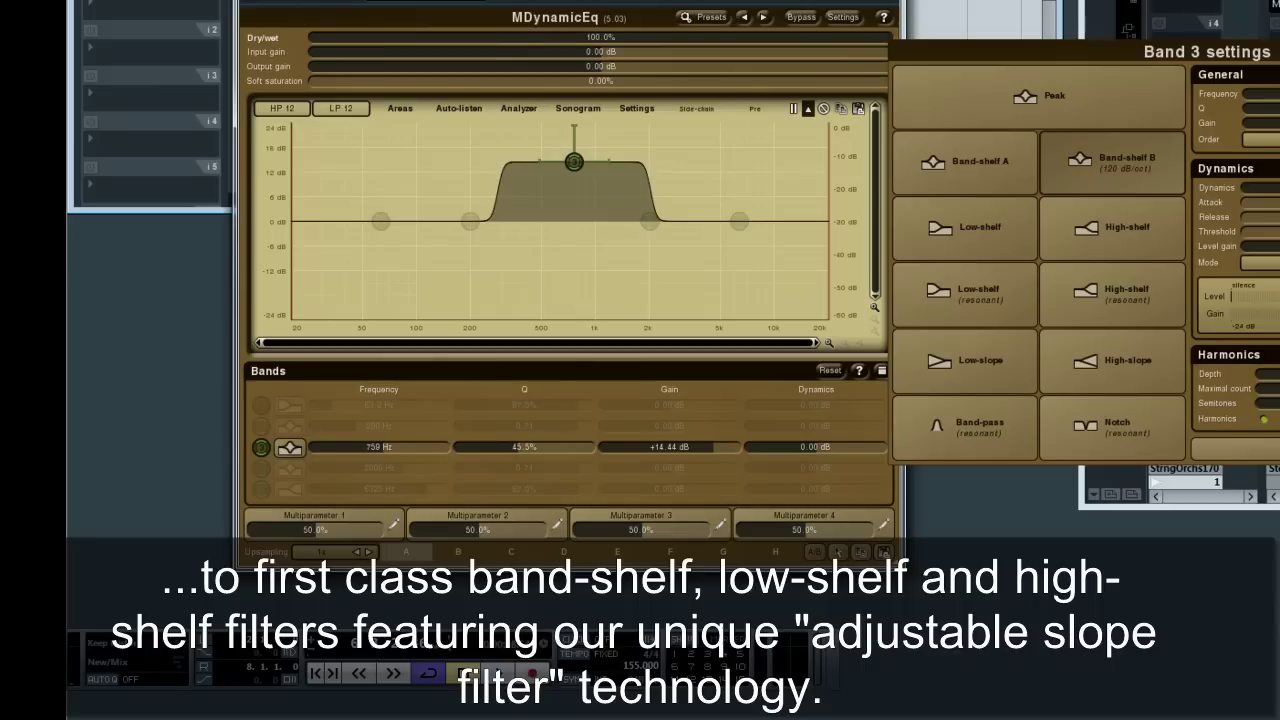
drag(1118, 175, 1118, 210)
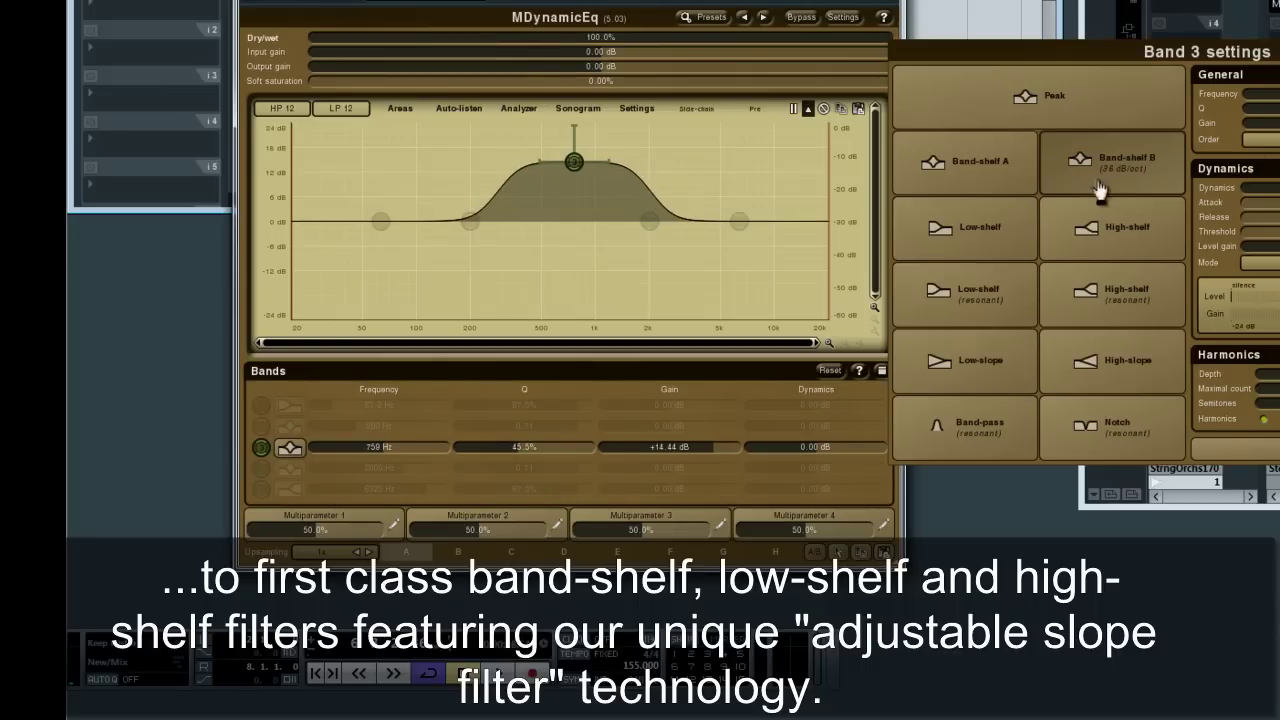
click(968, 224)
mouse_move(614, 160)
mouse_down()
mouse_move(592, 161)
mouse_move(610, 161)
mouse_up()
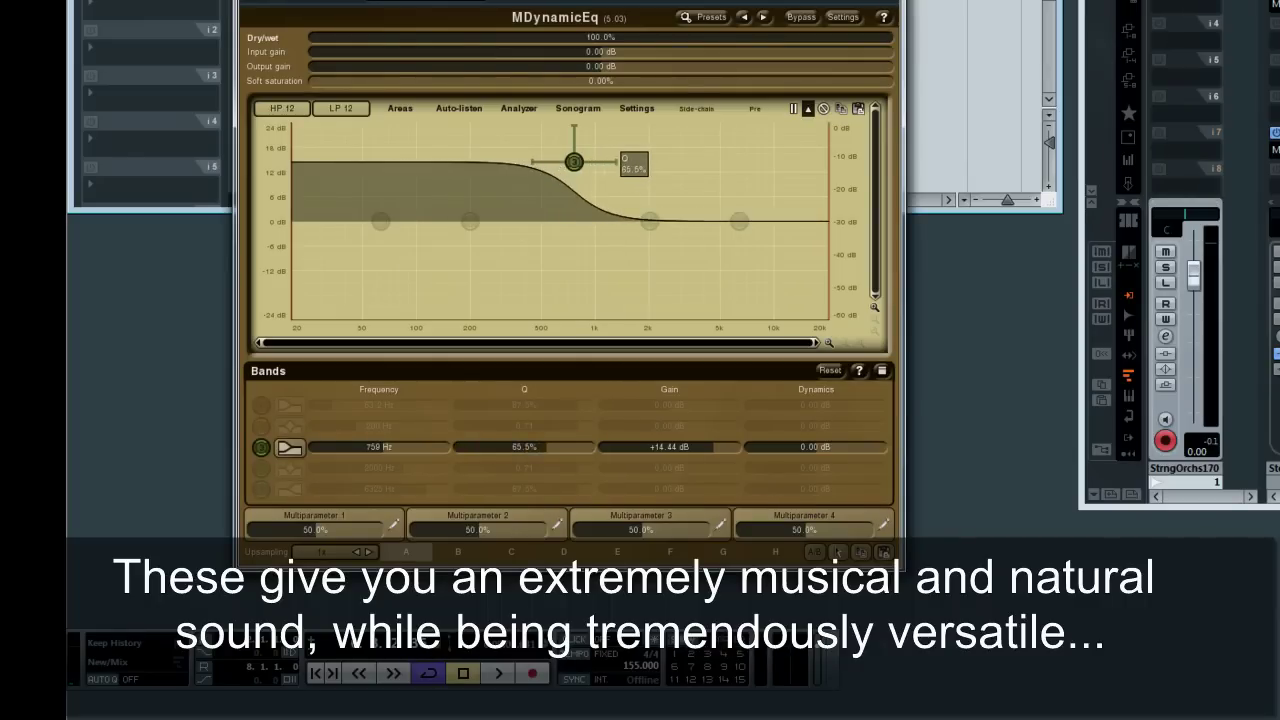
Make band 3 a band-shelf boost at 795 Hz, +13.78 dB with 44% width, and start playback.
double_click(573, 161)
drag(390, 280, 518, 277)
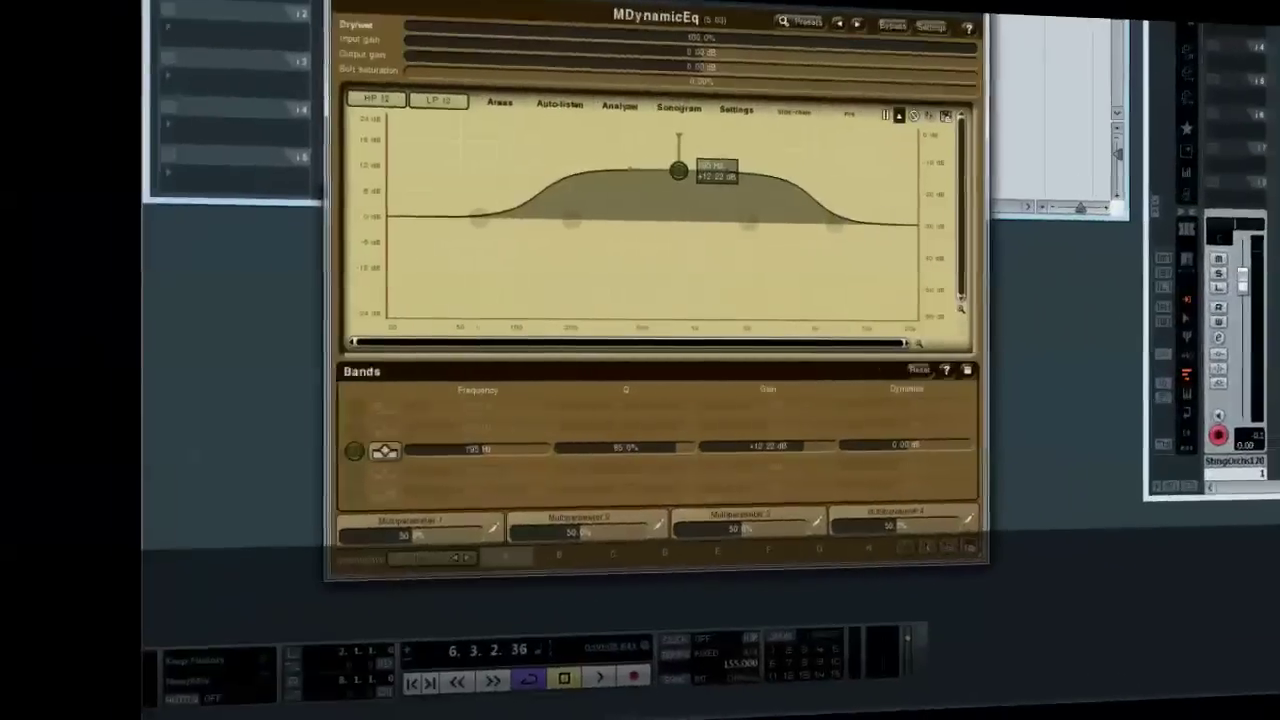
scroll(577, 164, up, 3)
scroll(626, 168, down, 2)
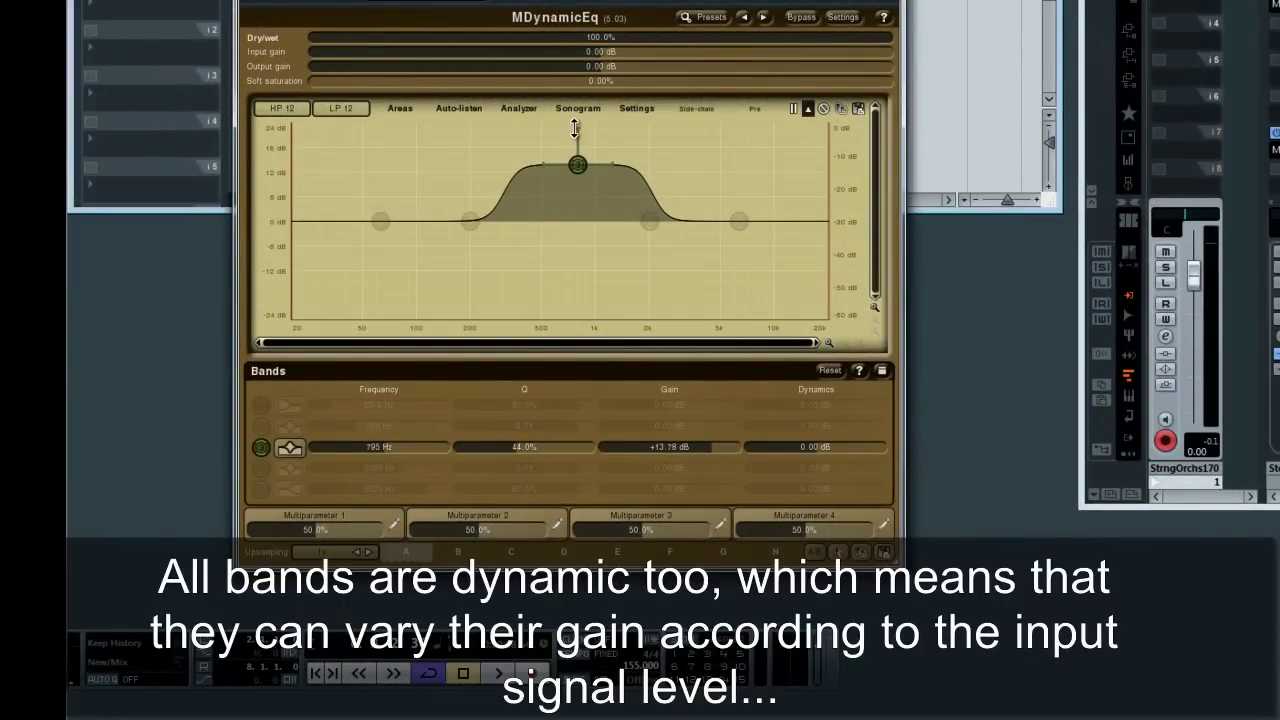
key(space)
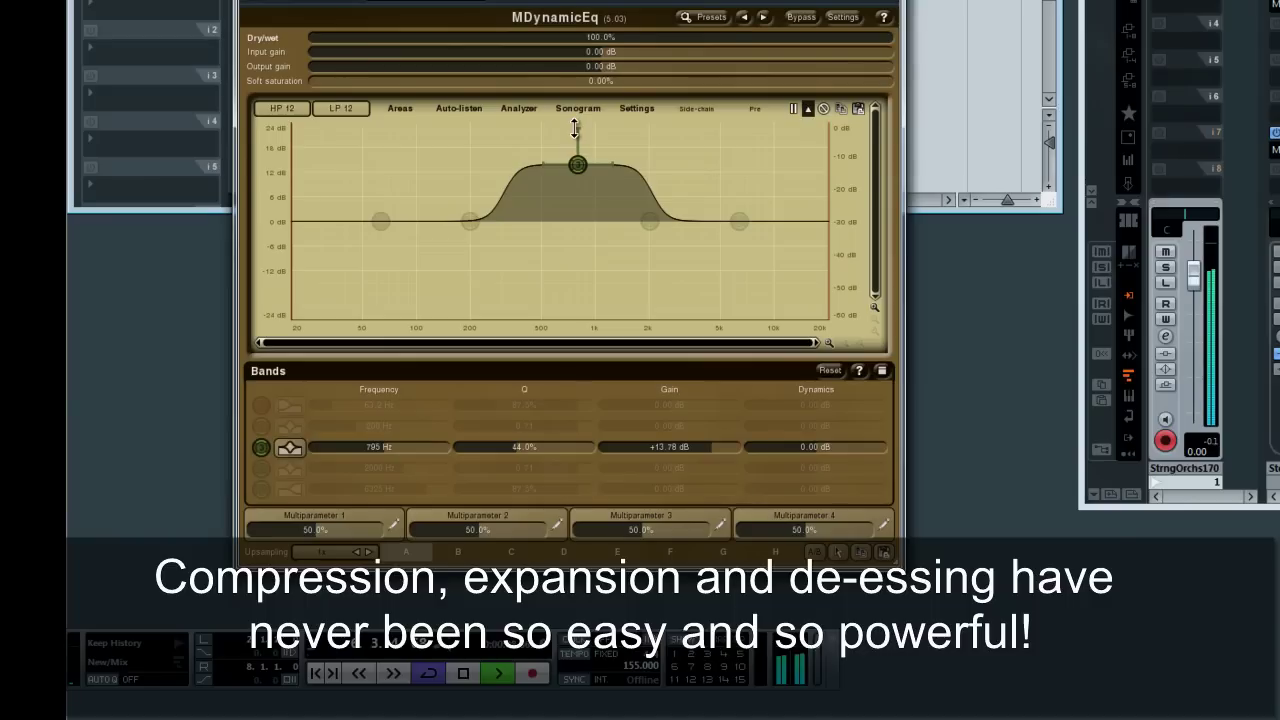
Set band 3's dynamics to compress -23.04 dB, then expand +16.08 dB, then return near zero.
drag(577, 127, 590, 138)
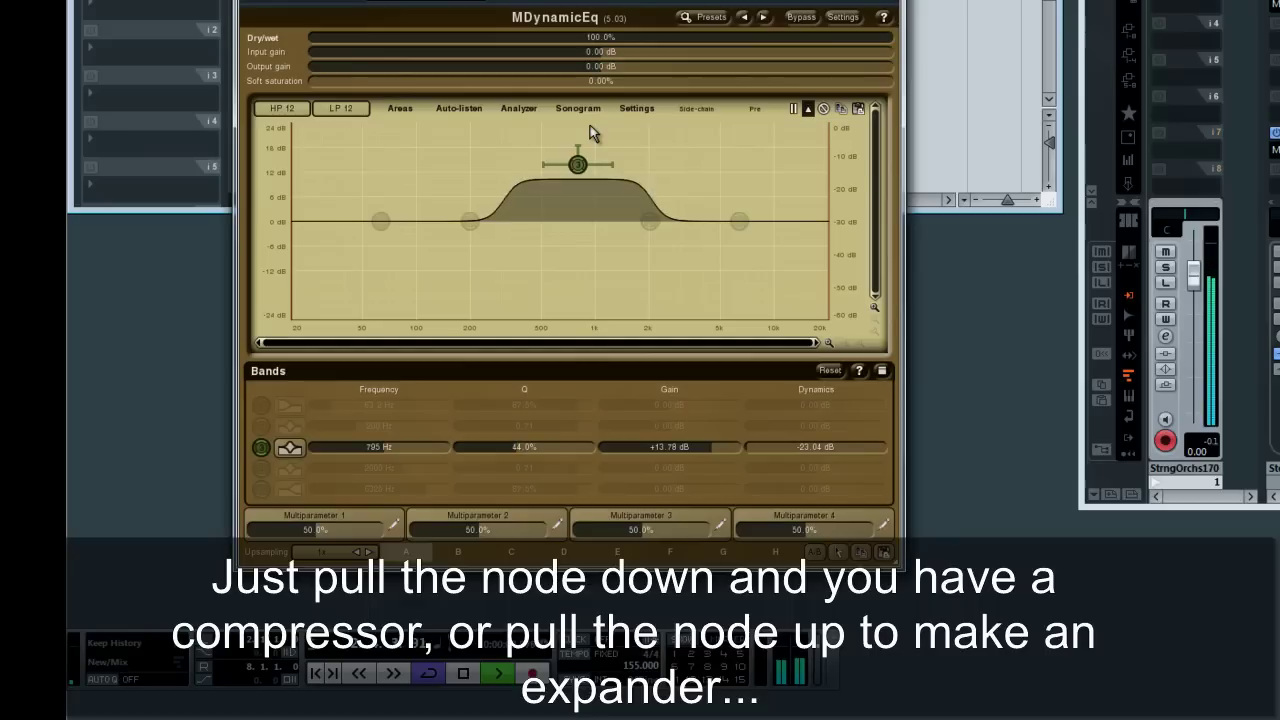
drag(577, 163, 580, 147)
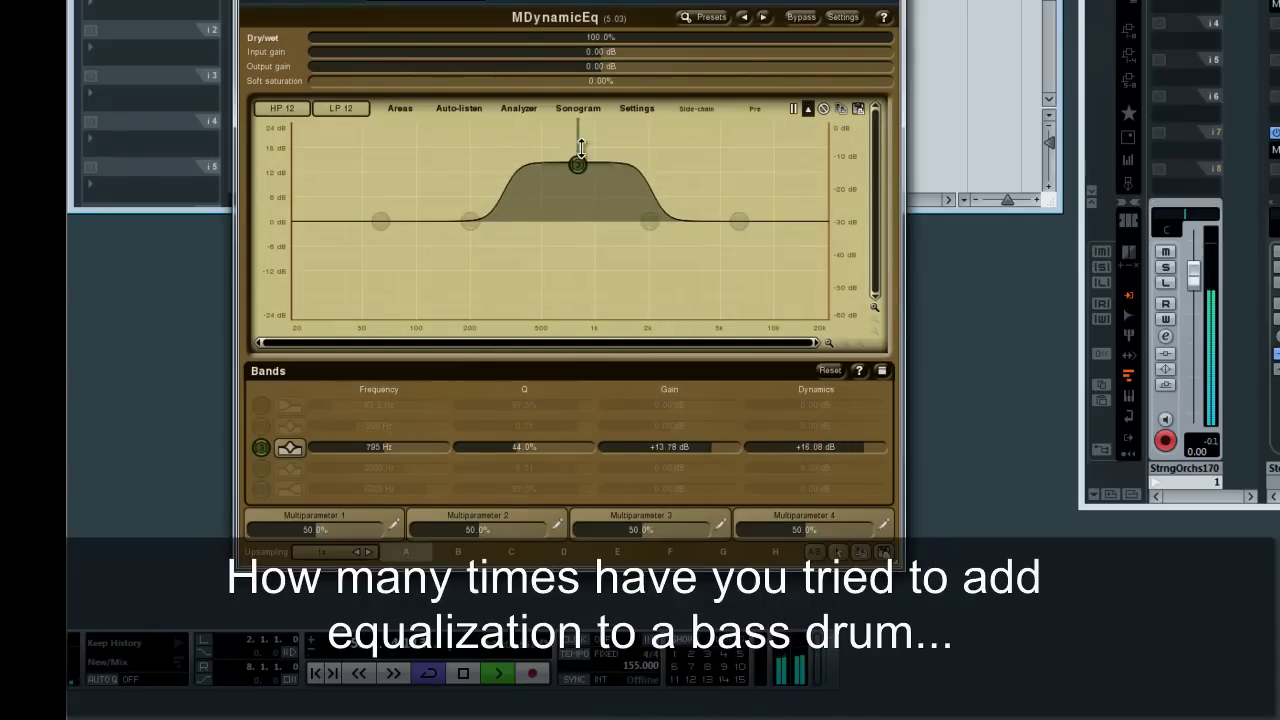
drag(578, 123, 577, 131)
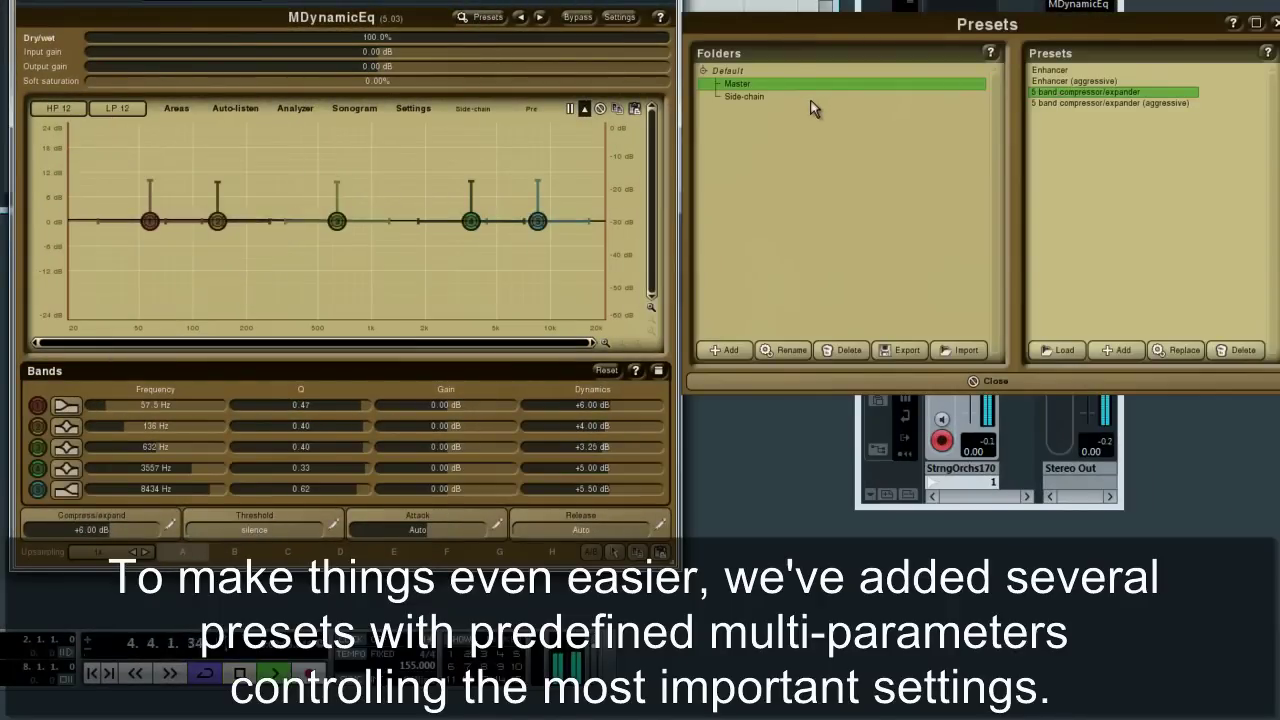
Load the Default bass drum preset and set 103 Hz, 62.1% accuracy, +24 dB gain, 1.2 ms attack.
click(795, 70)
click(1090, 114)
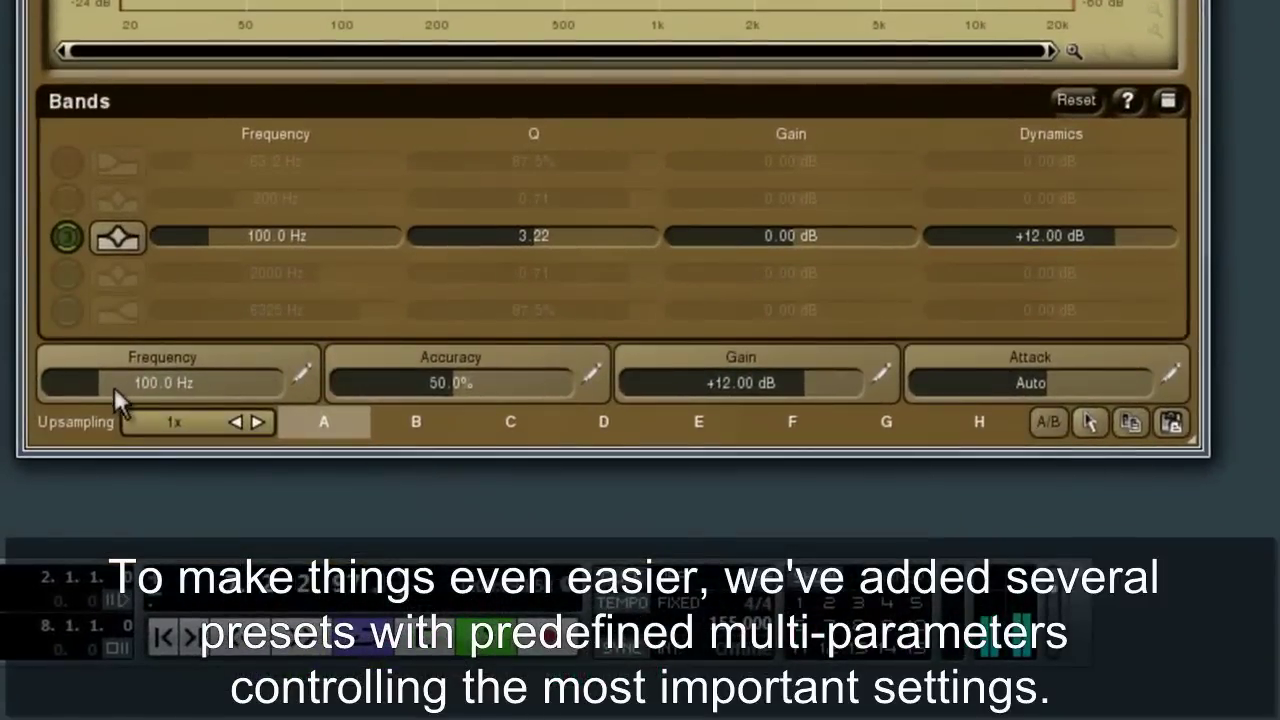
mouse_move(101, 380)
mouse_down()
mouse_move(120, 386)
mouse_move(100, 403)
mouse_up()
drag(455, 384, 496, 390)
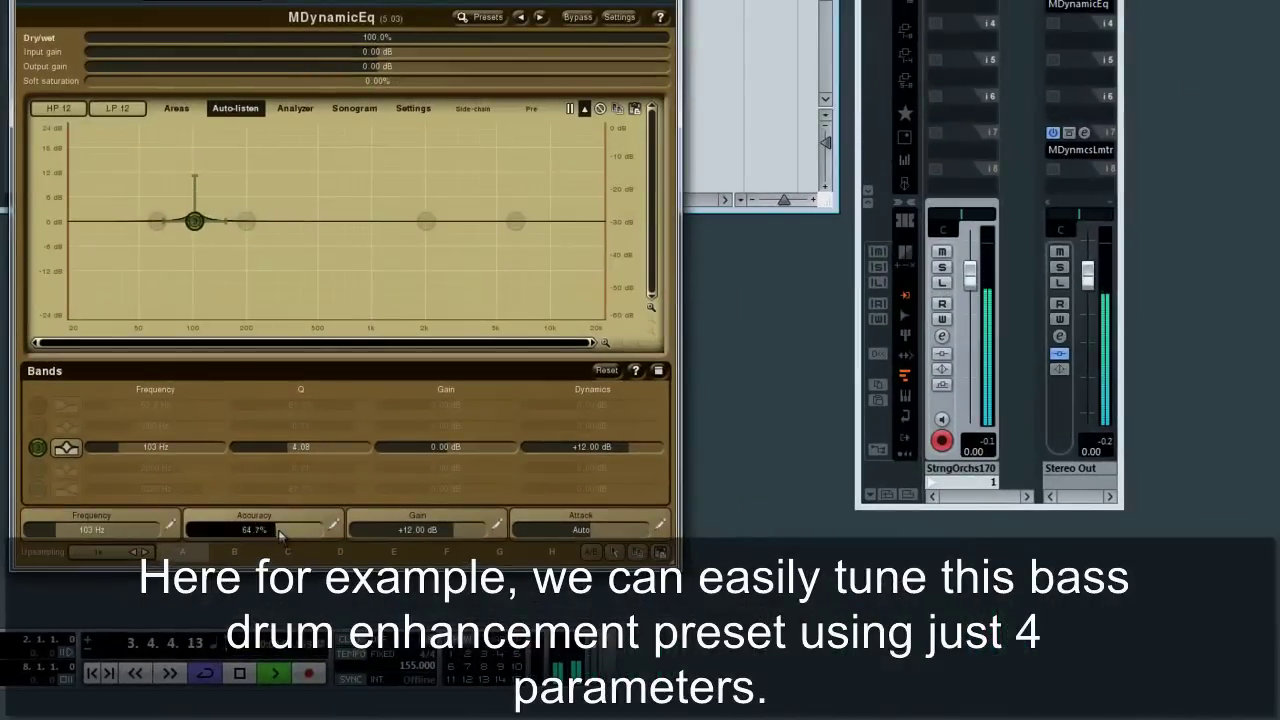
mouse_move(280, 535)
mouse_down()
mouse_move(310, 537)
mouse_move(270, 540)
mouse_up()
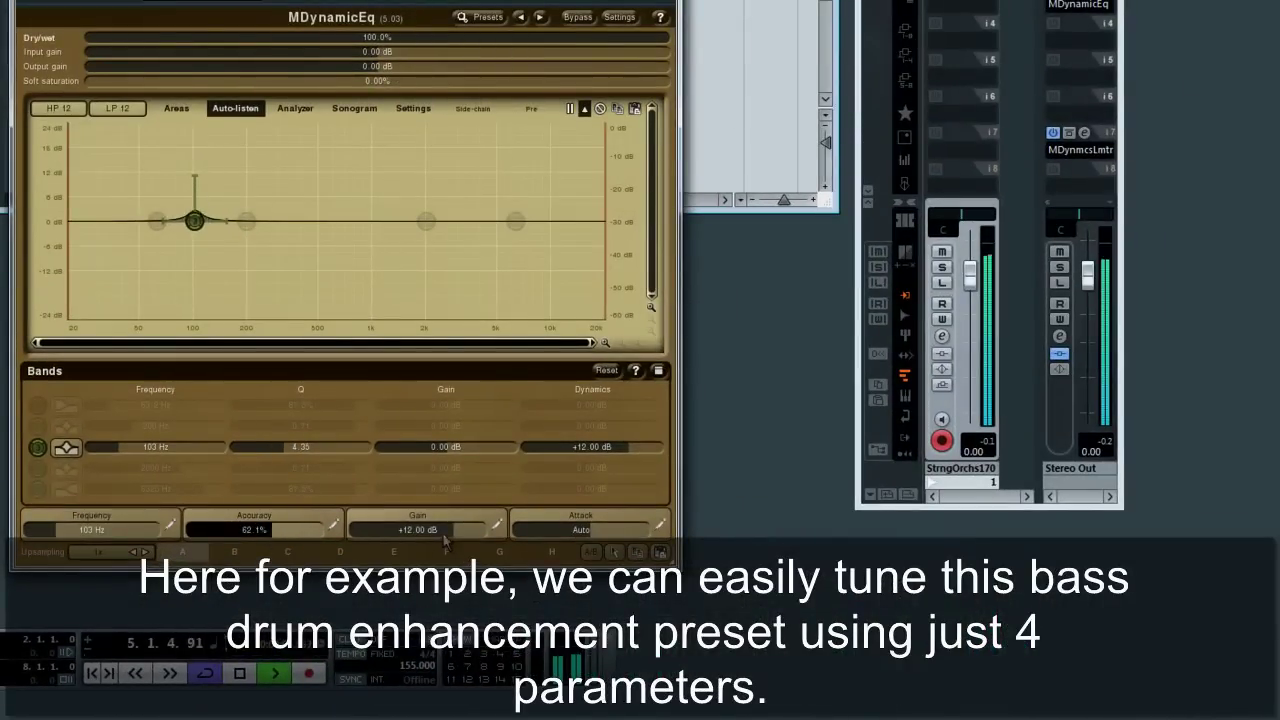
drag(447, 538, 491, 538)
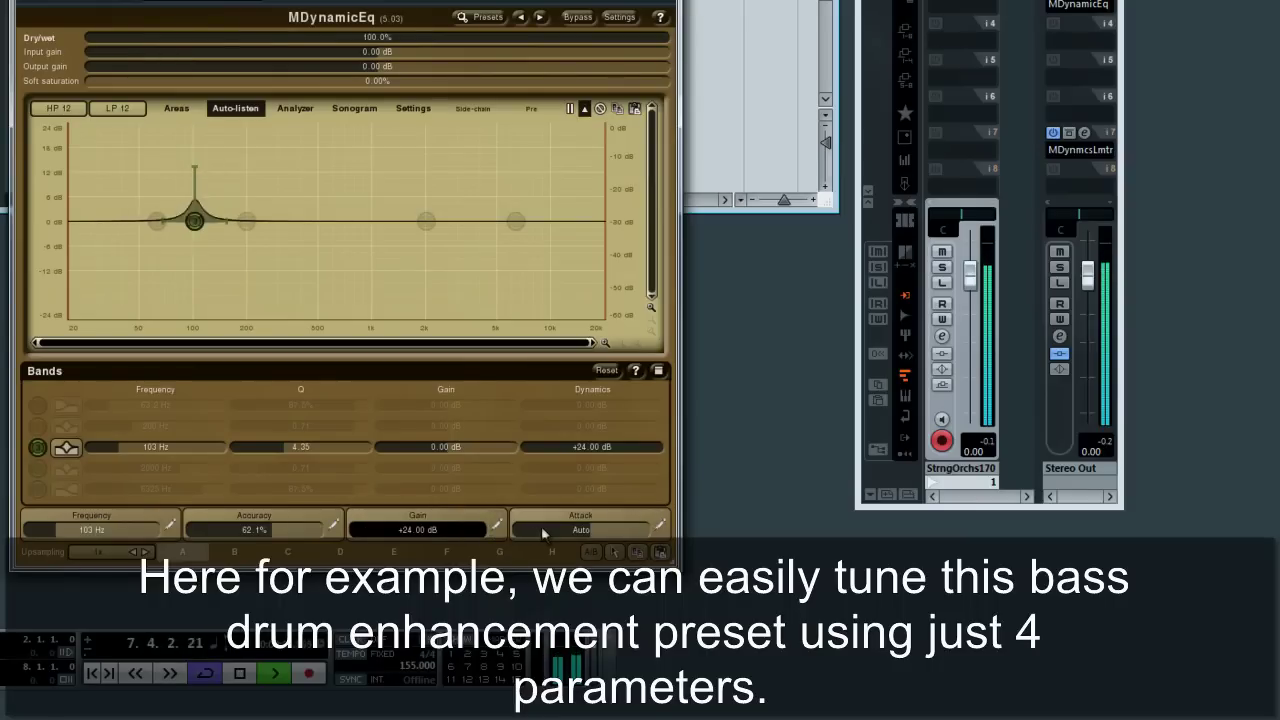
drag(542, 528, 553, 534)
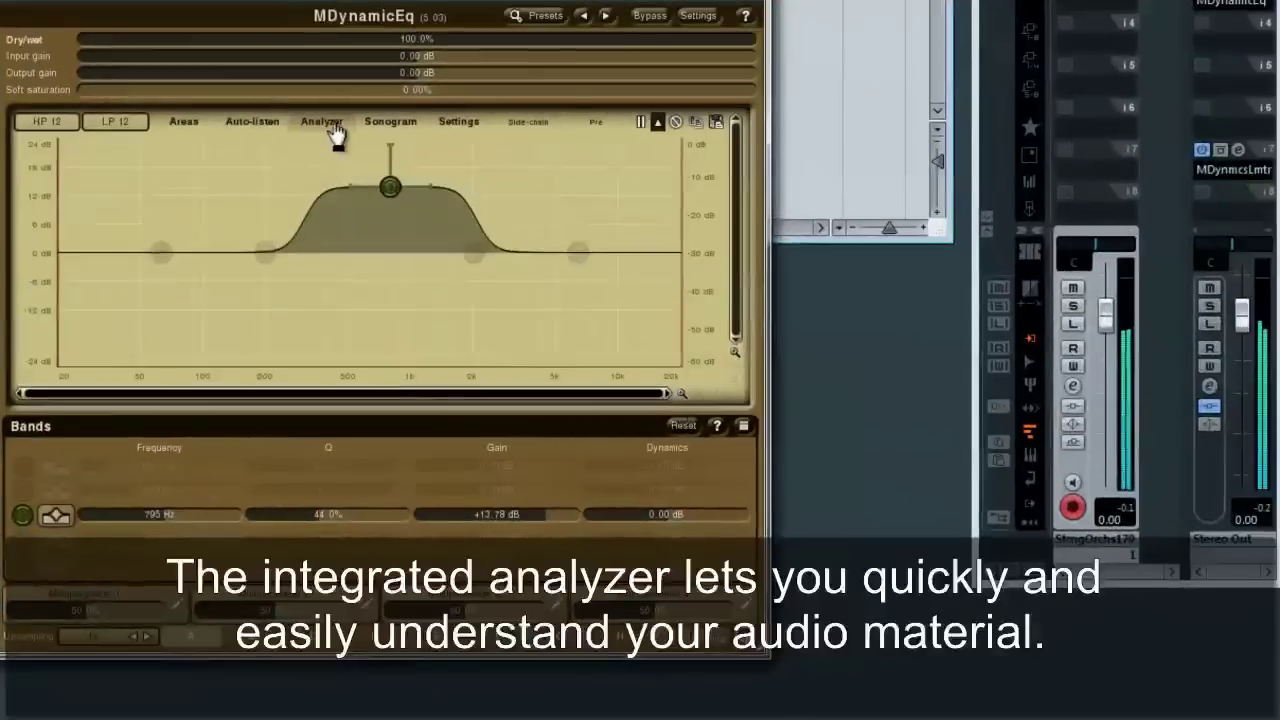
Turn on the spectrum analyzer with 34.5% opacity and 96.8% deharmonization.
click(322, 123)
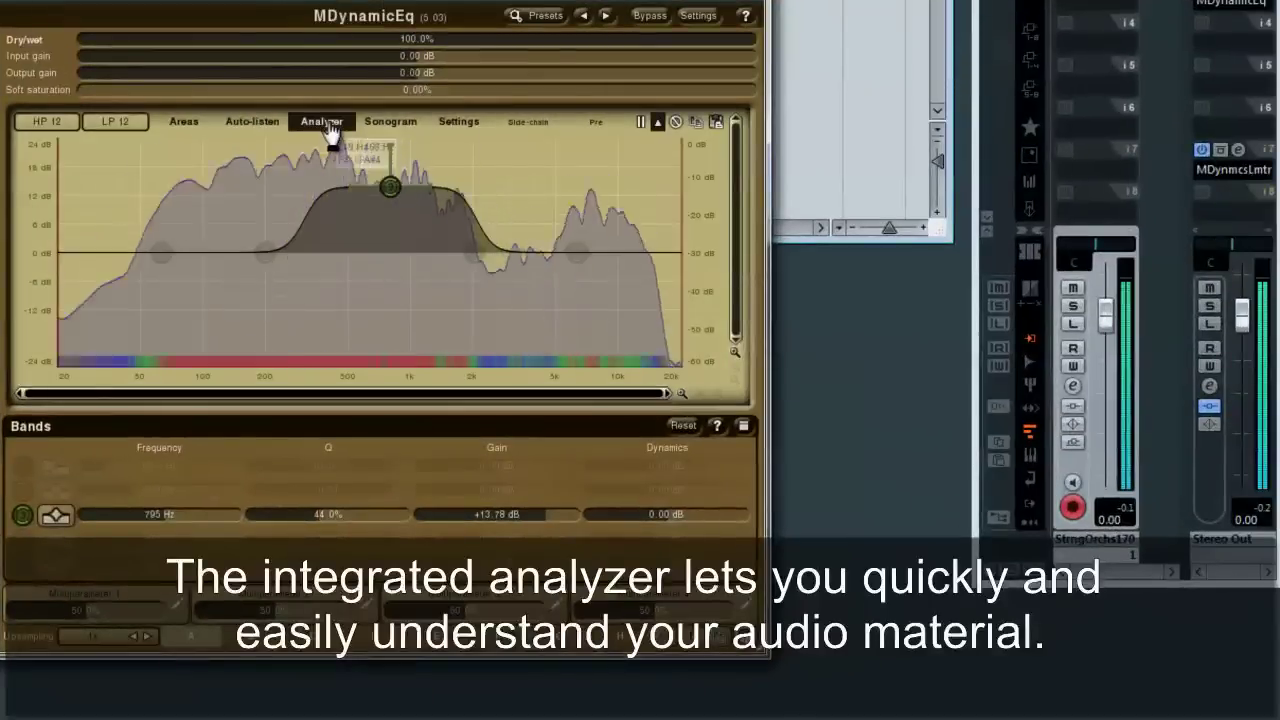
click(456, 119)
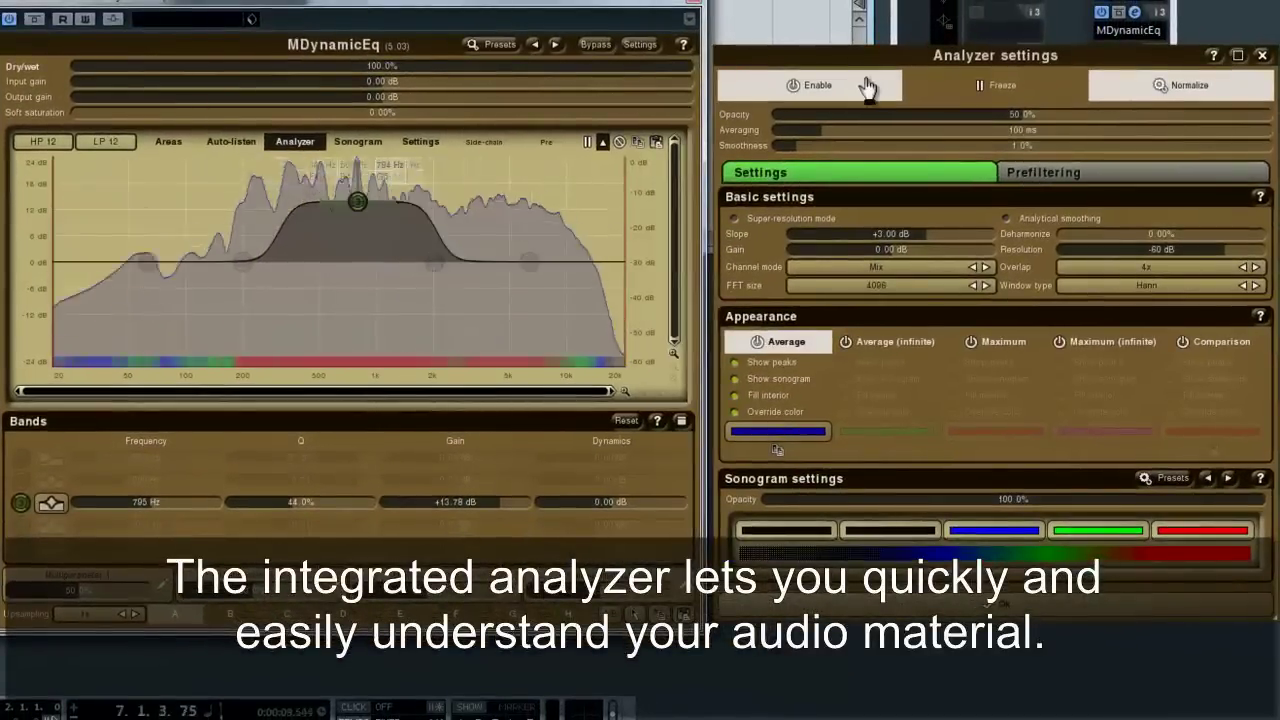
drag(1014, 116, 837, 171)
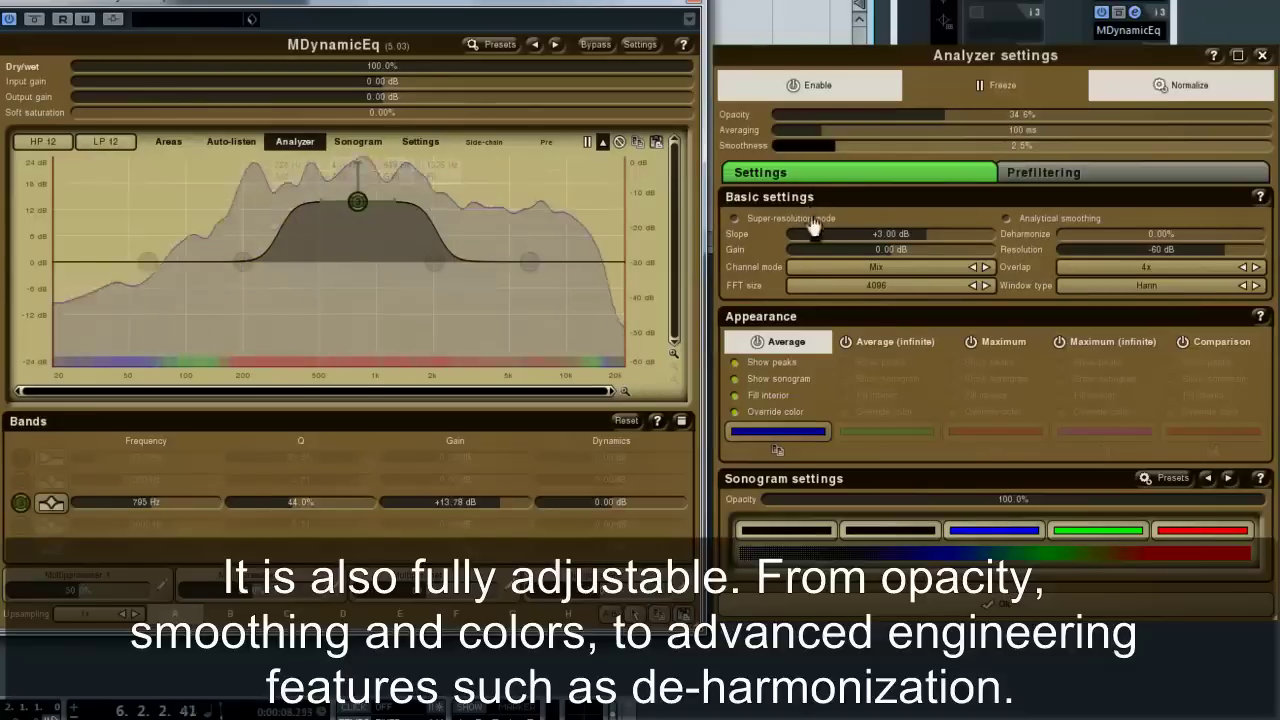
drag(1106, 232, 933, 242)
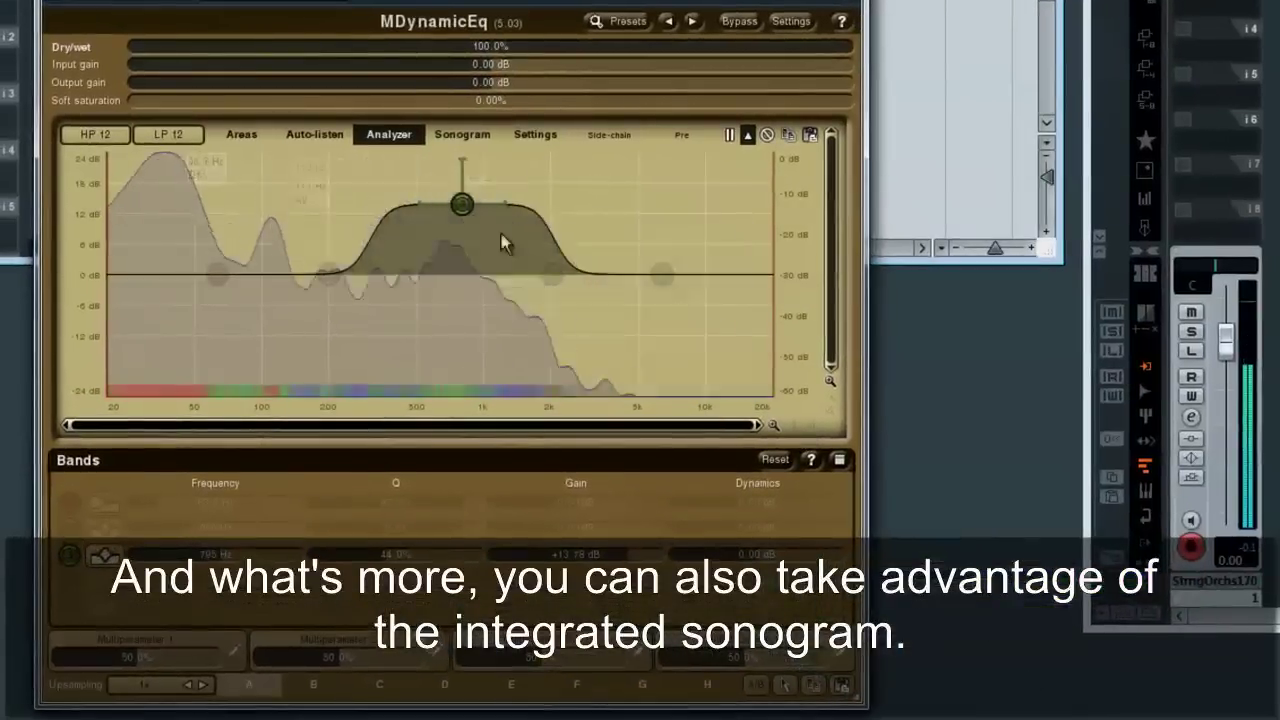
Switch the display from the spectrum analyzer to the sonogram.
click(463, 138)
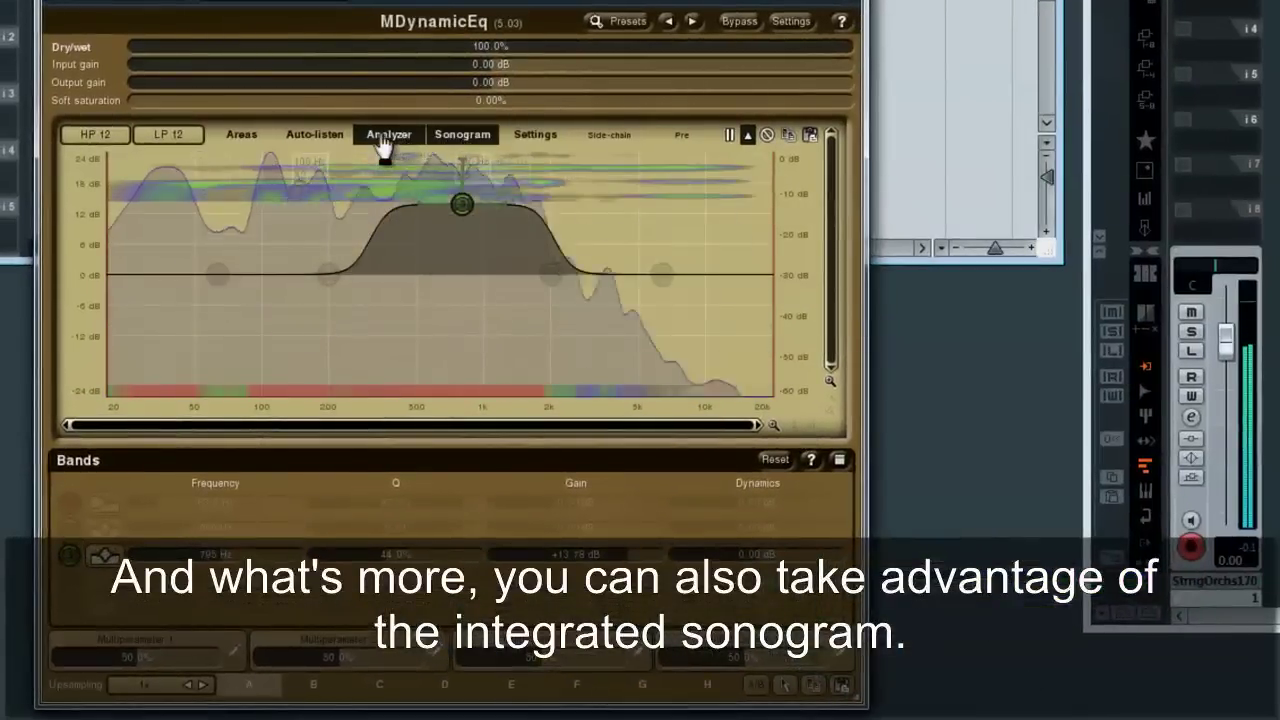
click(383, 145)
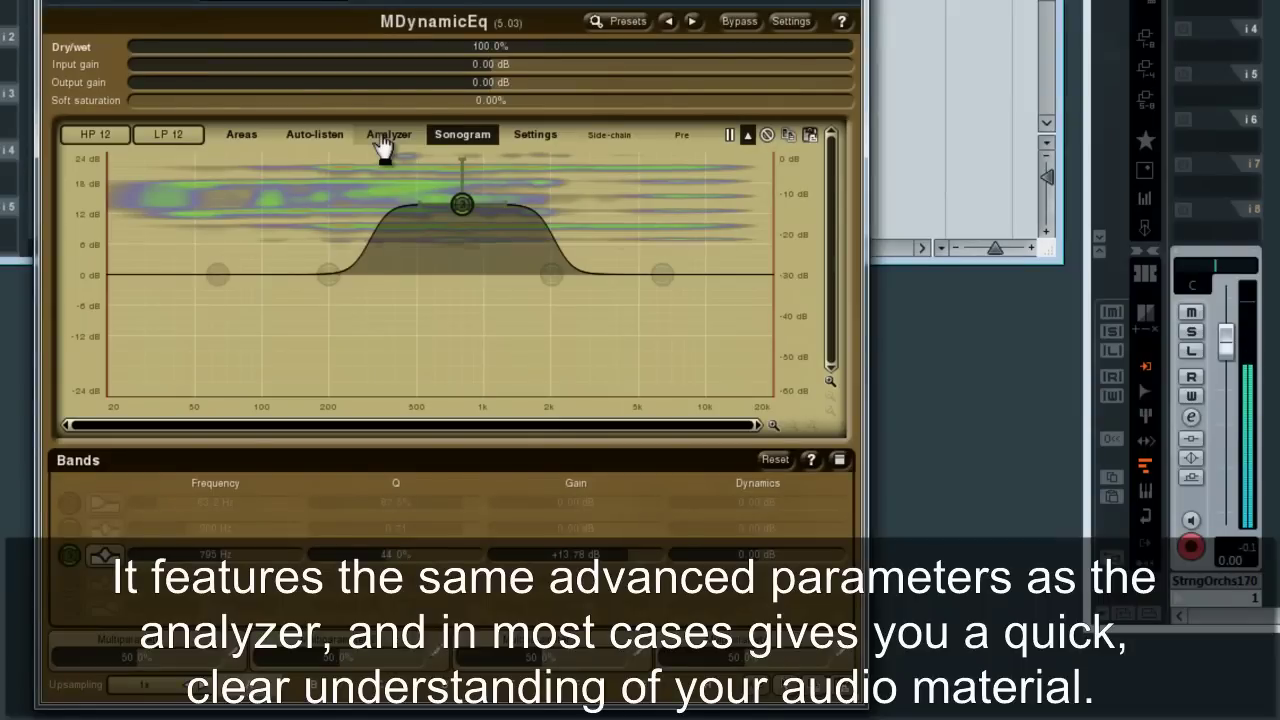
click(560, 138)
Give the sonogram a blue-green-red gradient, then move the band to 521 Hz, +18 dB.
click(1183, 513)
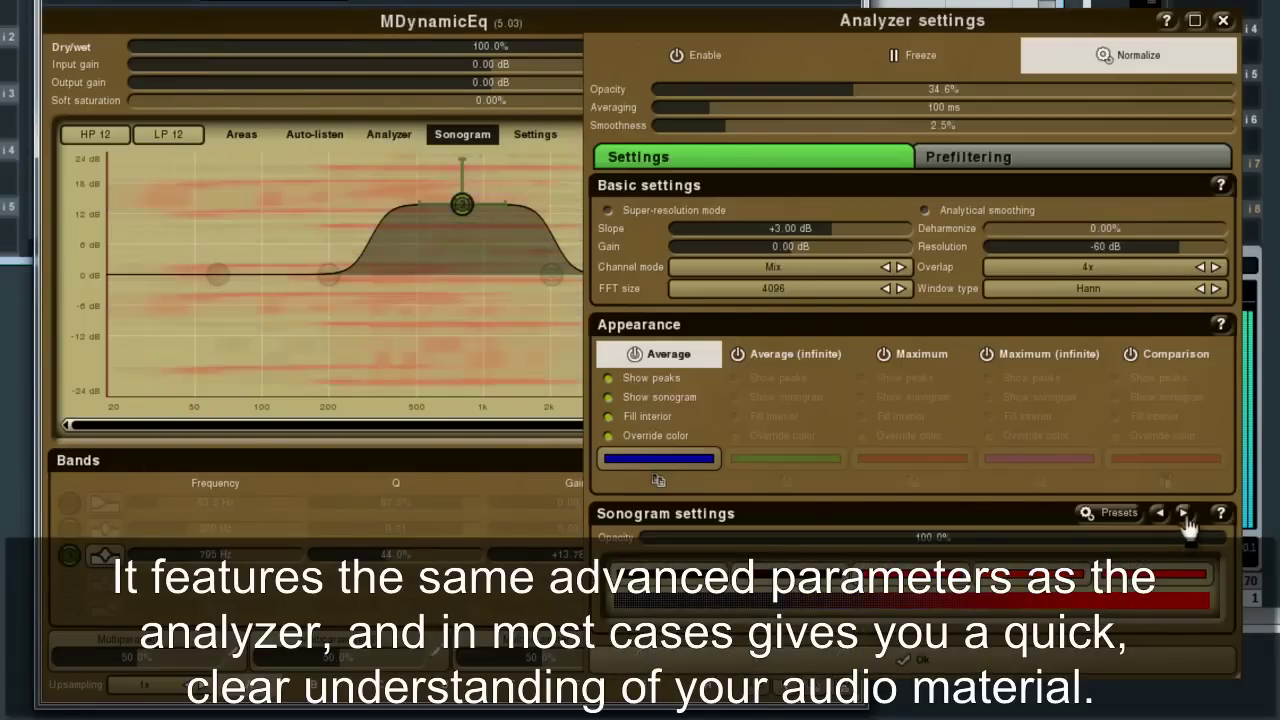
click(1183, 513)
click(1183, 513)
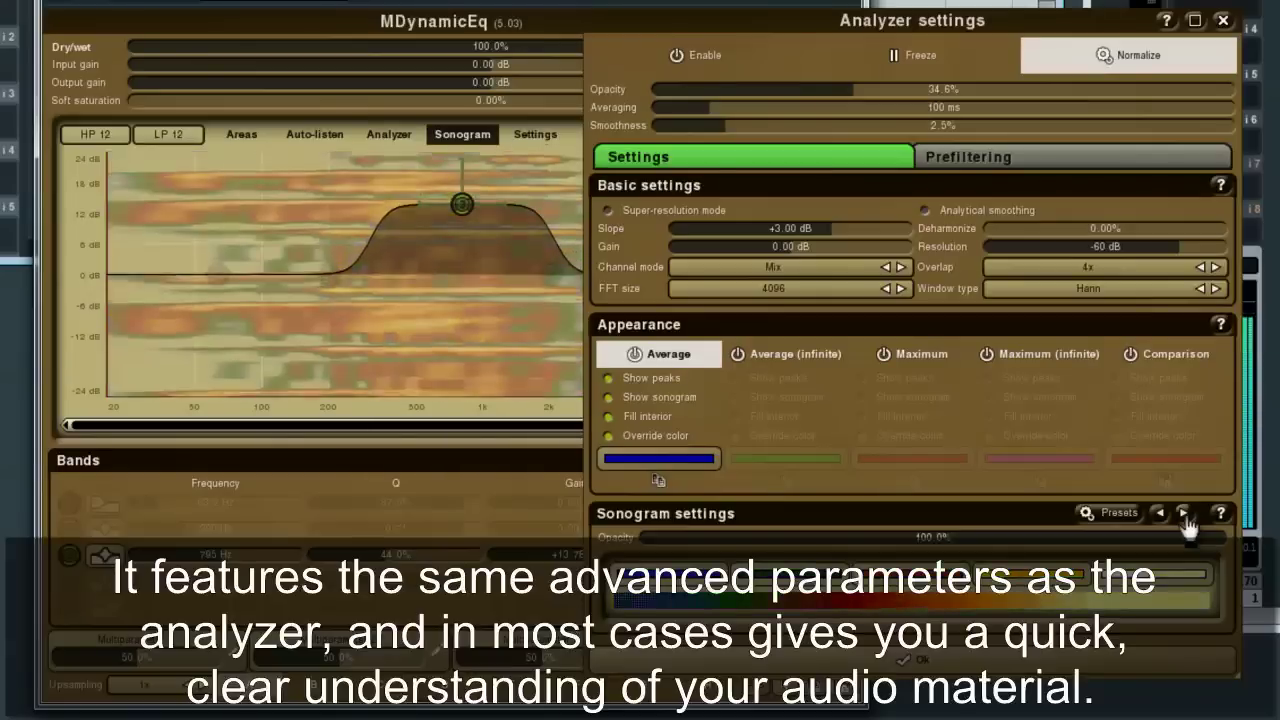
click(1183, 513)
click(1183, 513)
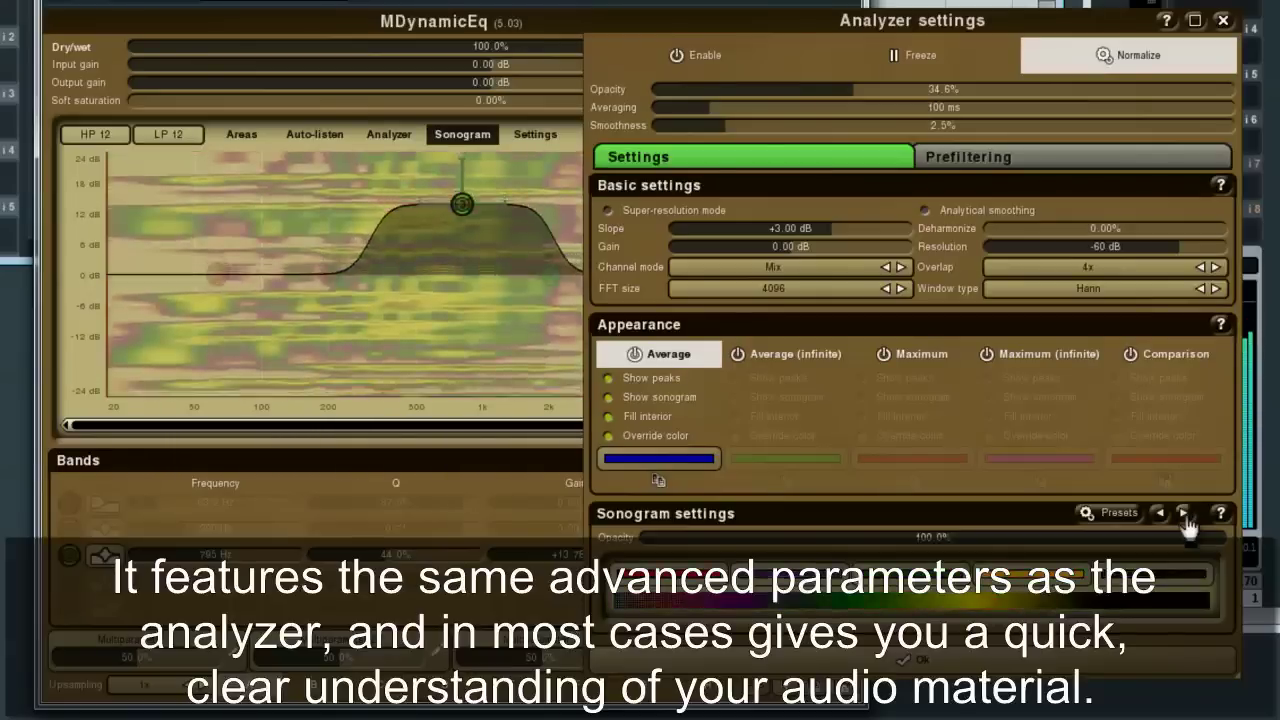
click(1183, 513)
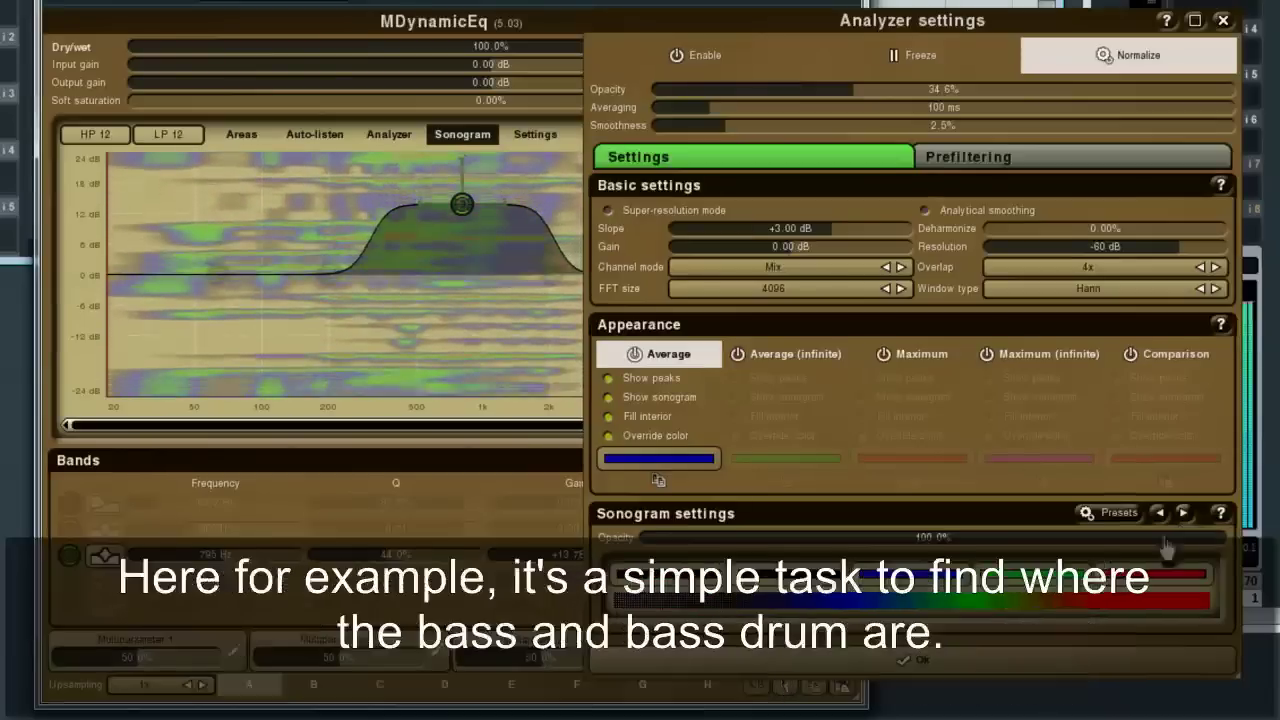
click(903, 668)
drag(462, 204, 245, 210)
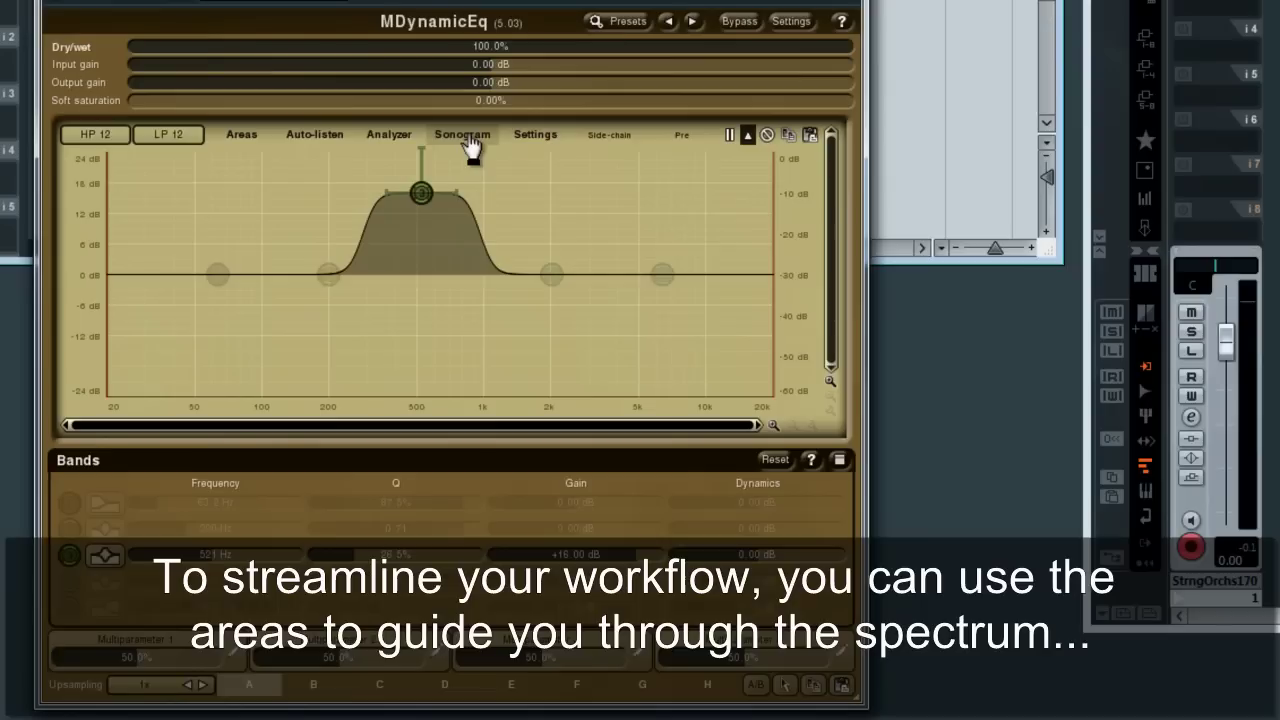
Show the Frequency areas overlay on the graph, then set Areas back to Empty.
click(242, 137)
click(306, 191)
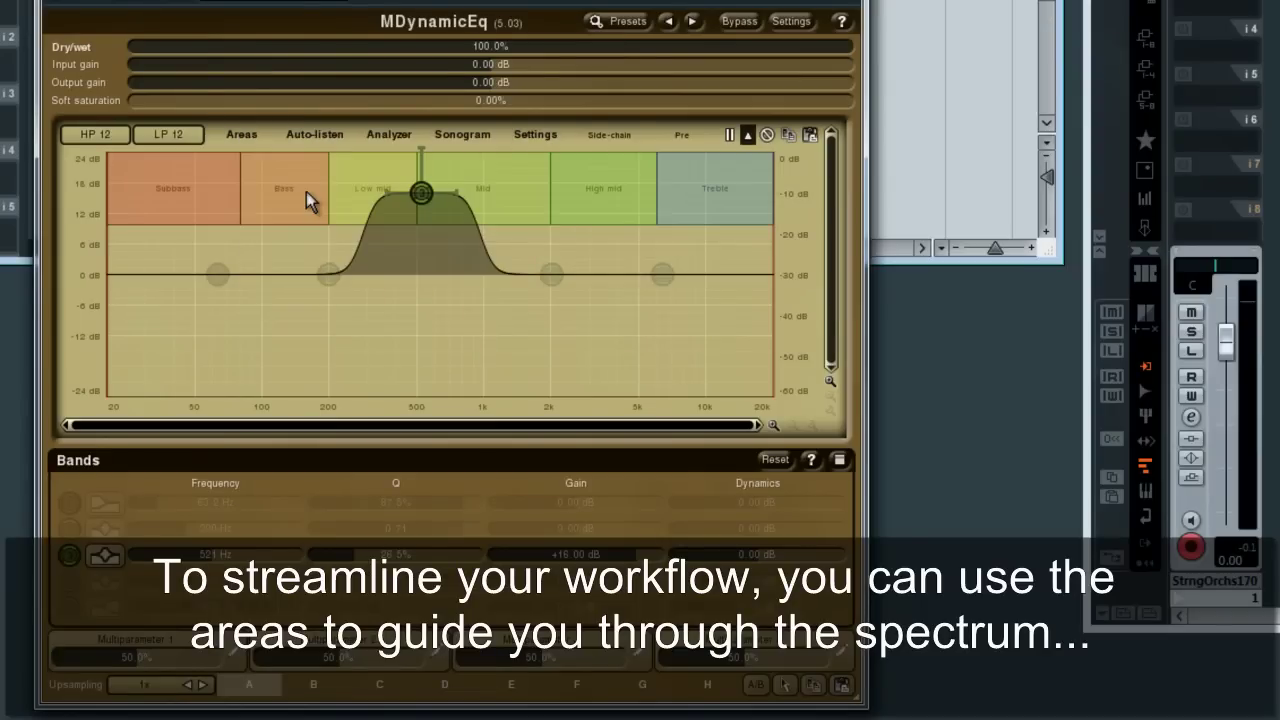
click(242, 134)
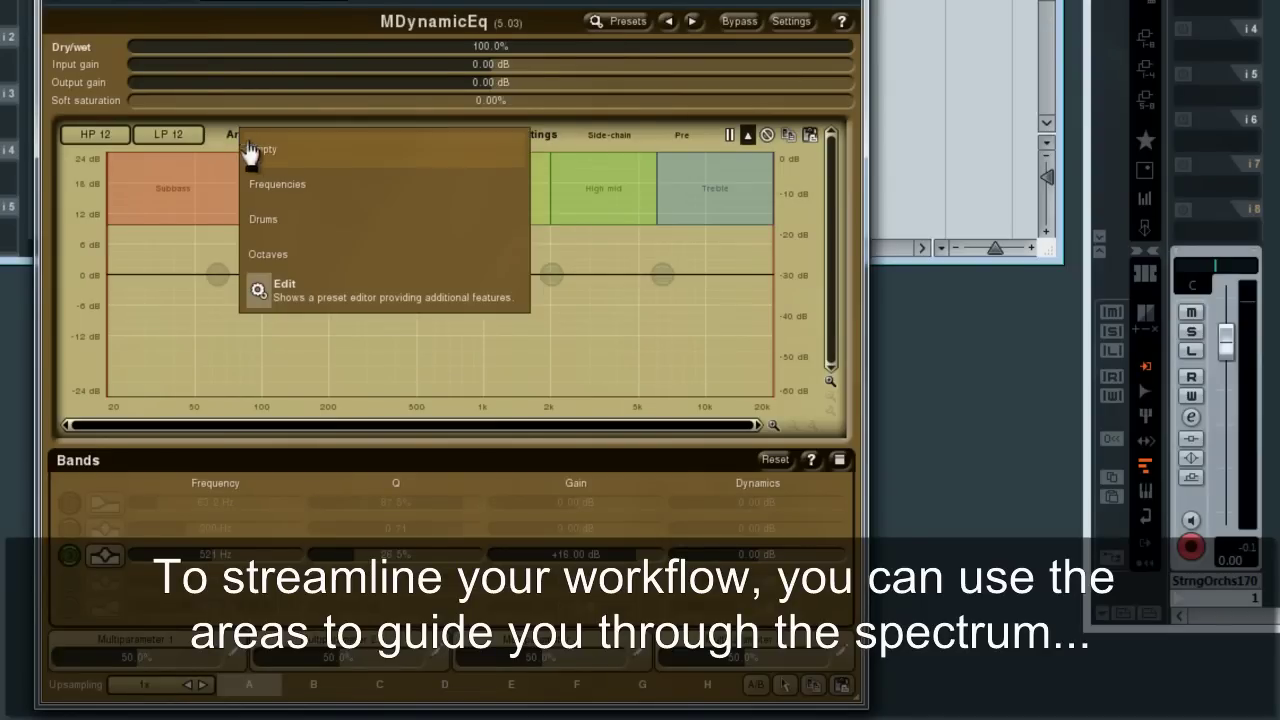
click(284, 158)
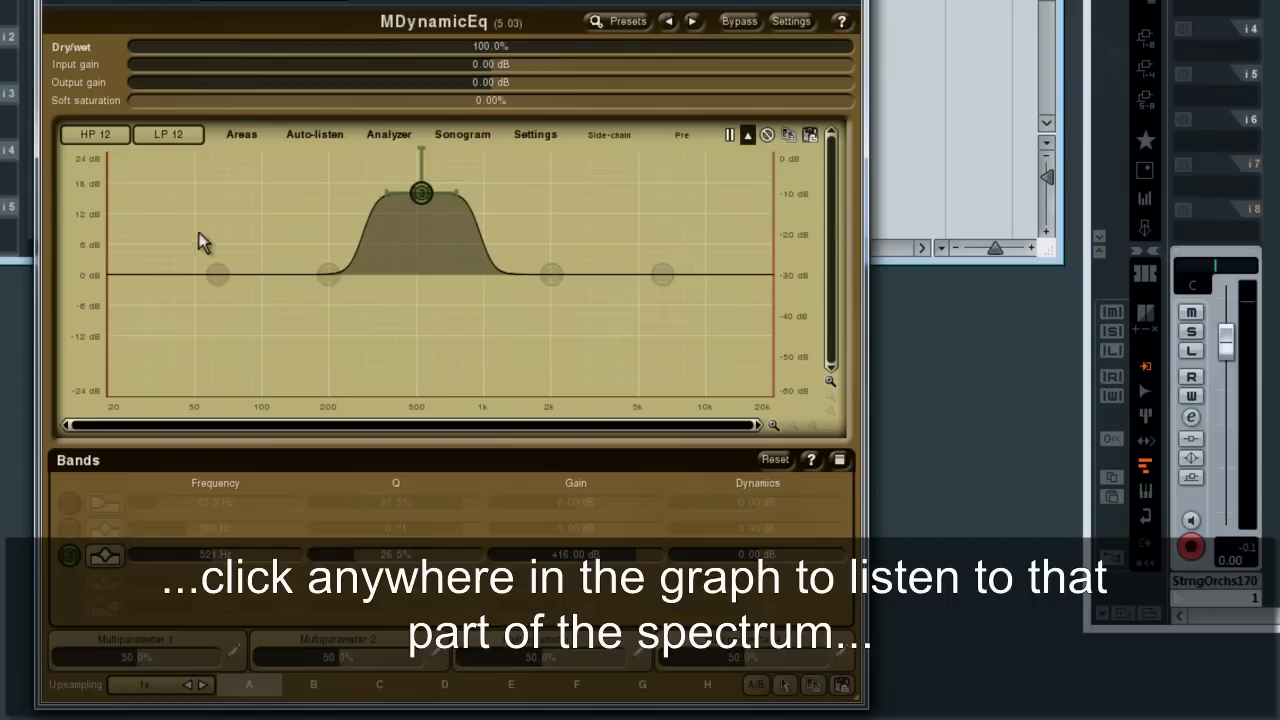
Audition a spectrum slice, enable Auto-listen, and move band 3 to about 246 Hz.
drag(182, 222, 313, 145)
click(313, 145)
mouse_move(421, 193)
mouse_down()
mouse_move(251, 207)
mouse_move(395, 262)
mouse_move(626, 194)
mouse_move(354, 206)
mouse_move(365, 222)
mouse_up()
Turn off Auto-listen and add a 12 dB/oct high-pass at about 55 Hz.
click(323, 147)
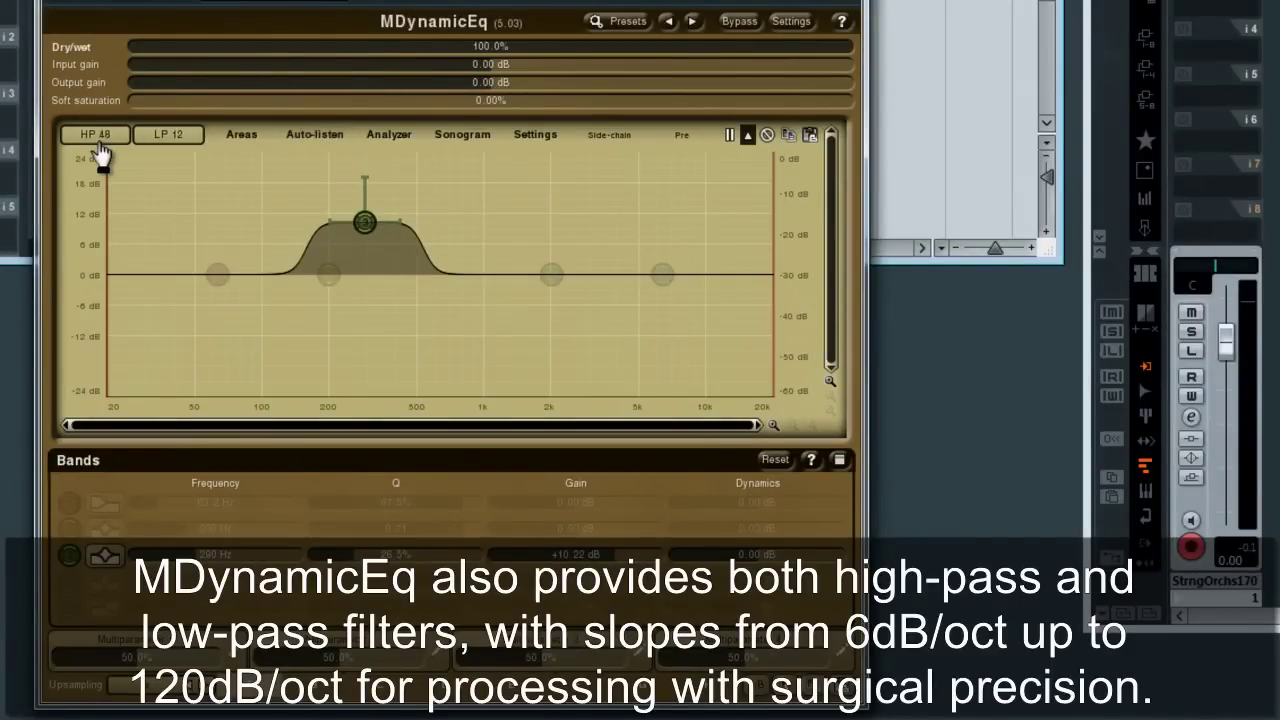
drag(107, 184, 204, 186)
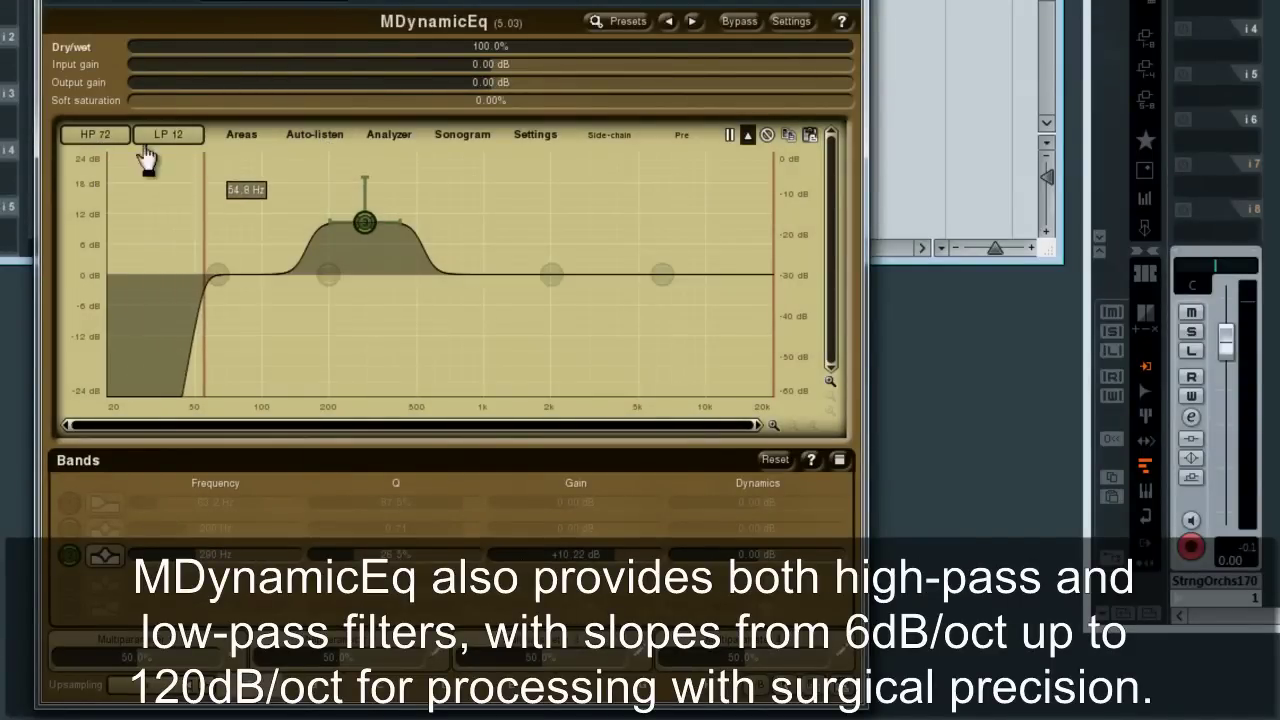
scroll(113, 148, down, 11)
scroll(113, 148, up, 13)
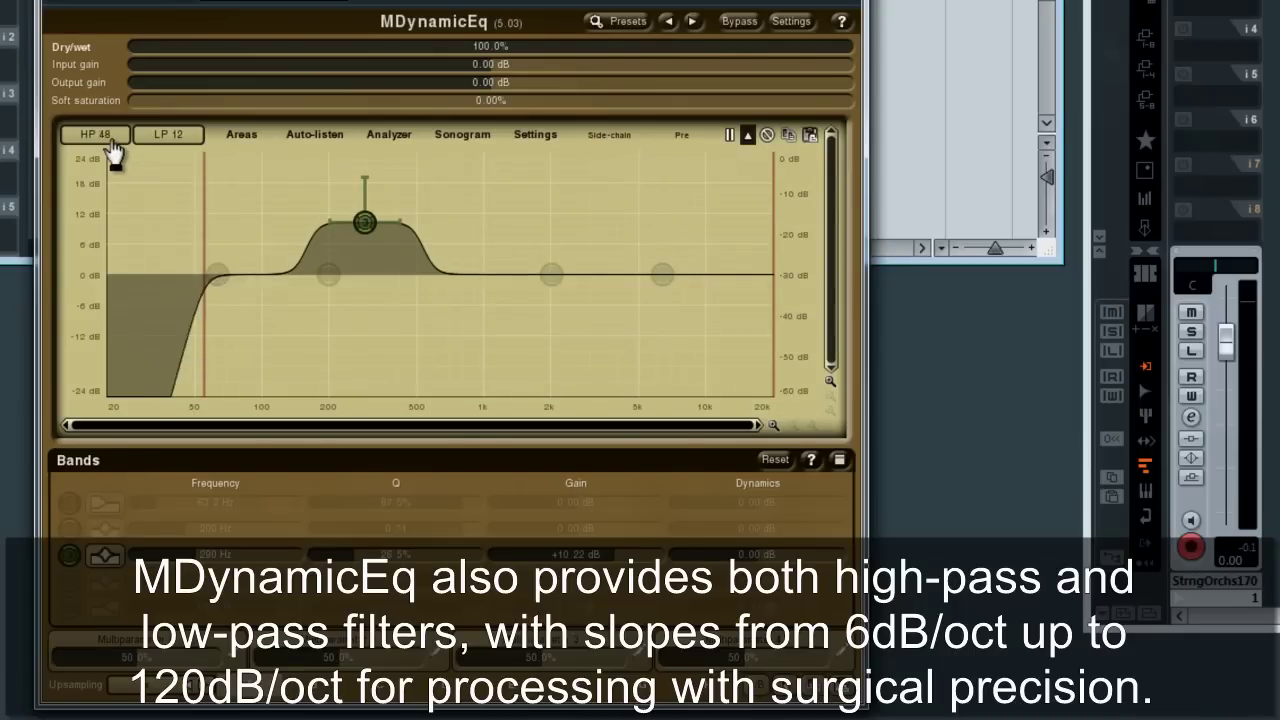
scroll(113, 148, down, 14)
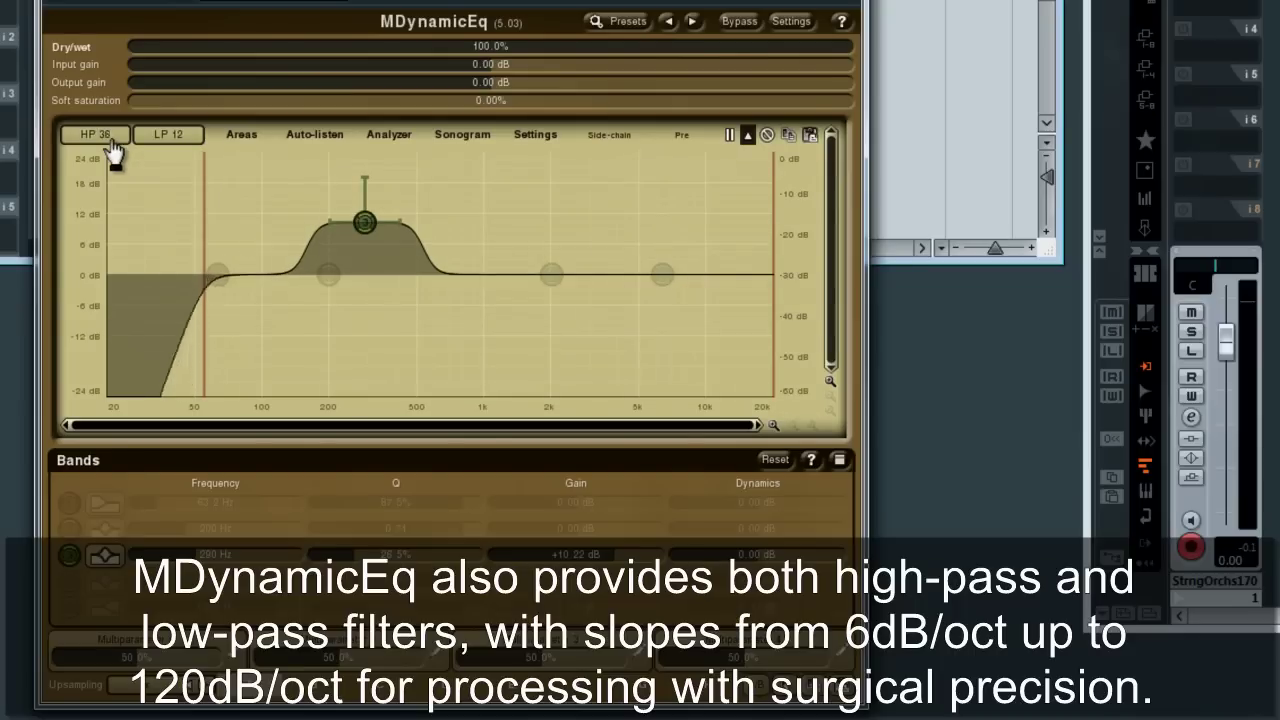
scroll(113, 148, down, 4)
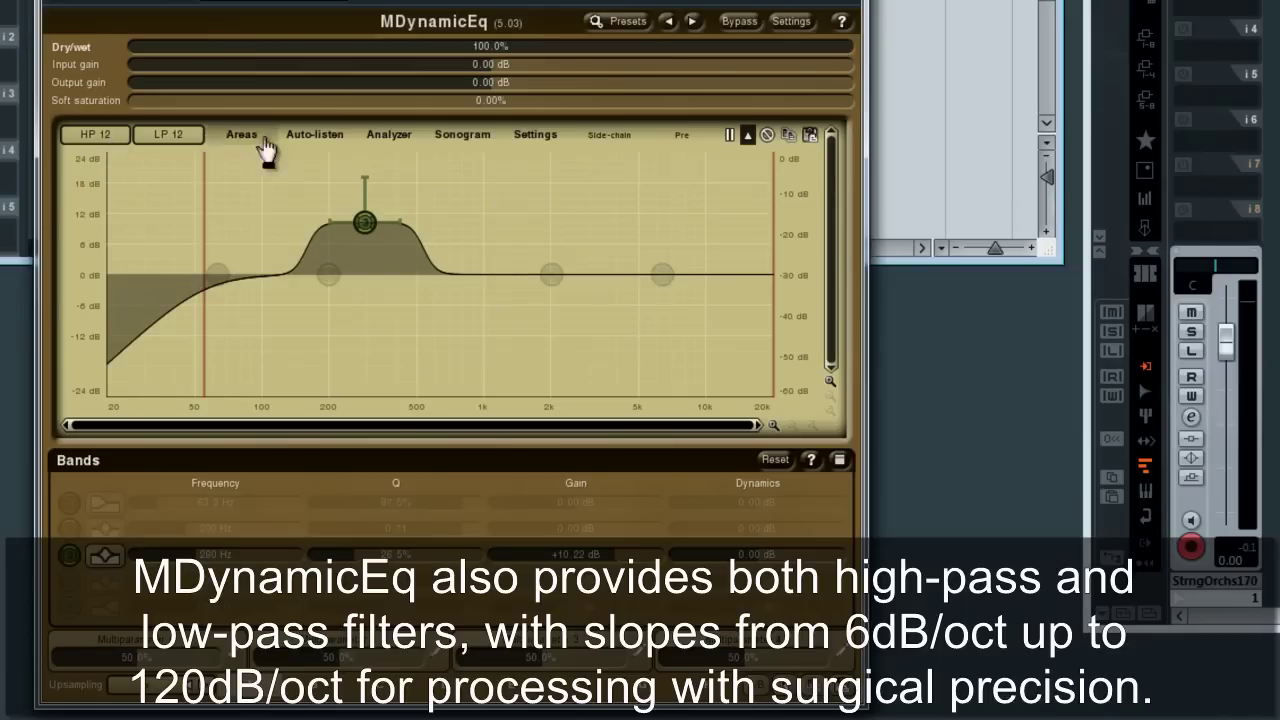
Add a low-pass at about 3 kHz with slope 6.
drag(773, 231, 590, 216)
scroll(192, 148, up, 10)
scroll(193, 150, down, 10)
scroll(193, 150, down, 7)
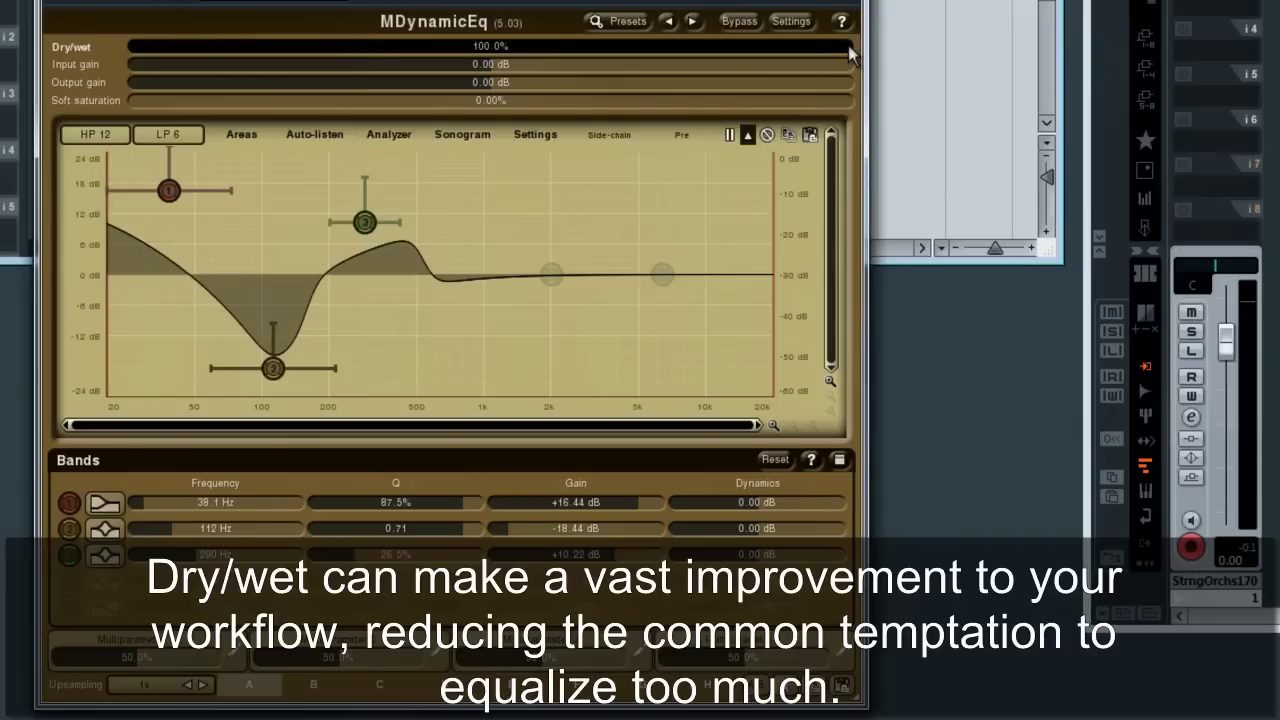
Compare dry/wet at 0% and 100%, add 88.2% soft saturation, and open Band 3 settings.
drag(848, 47, 27, 60)
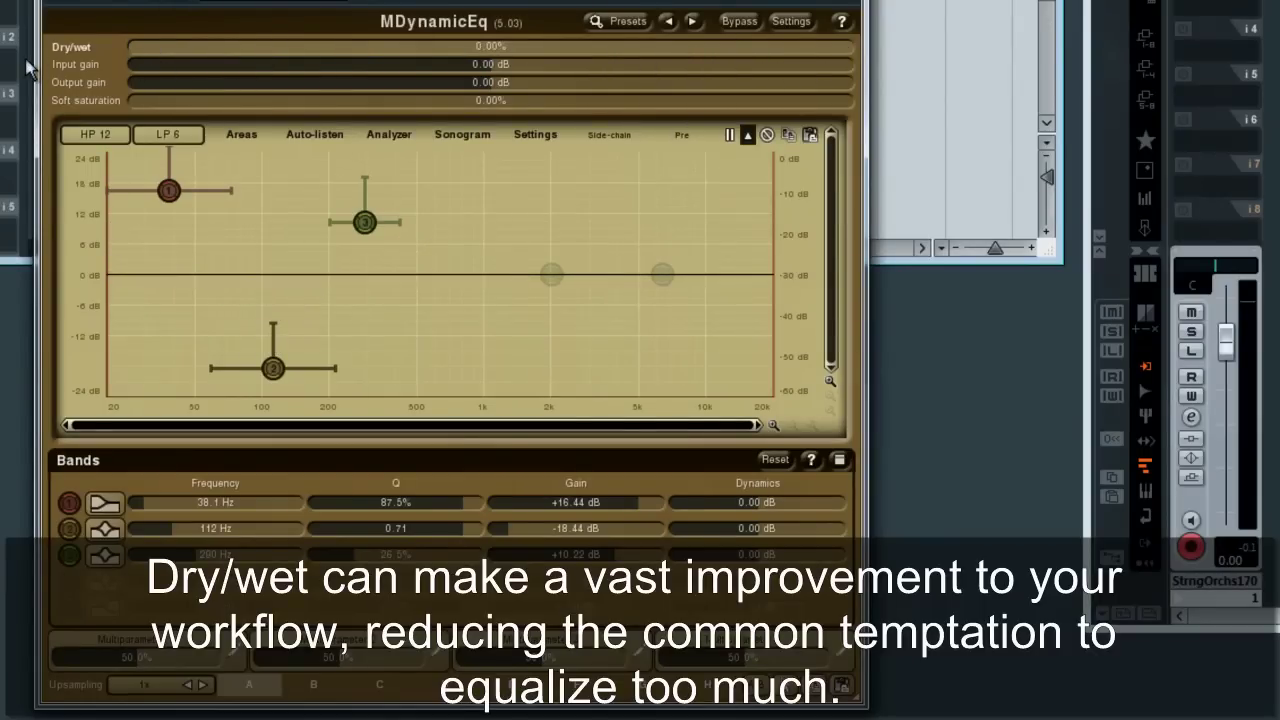
drag(130, 64, 484, 46)
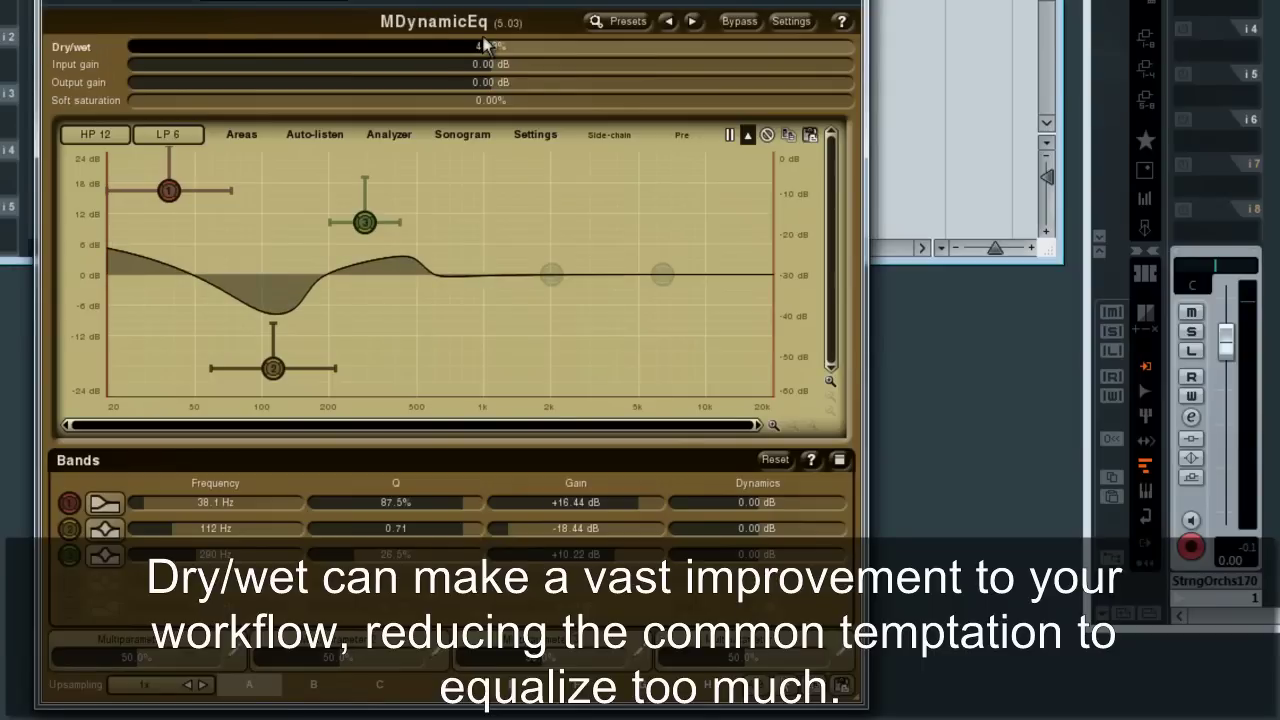
double_click(484, 46)
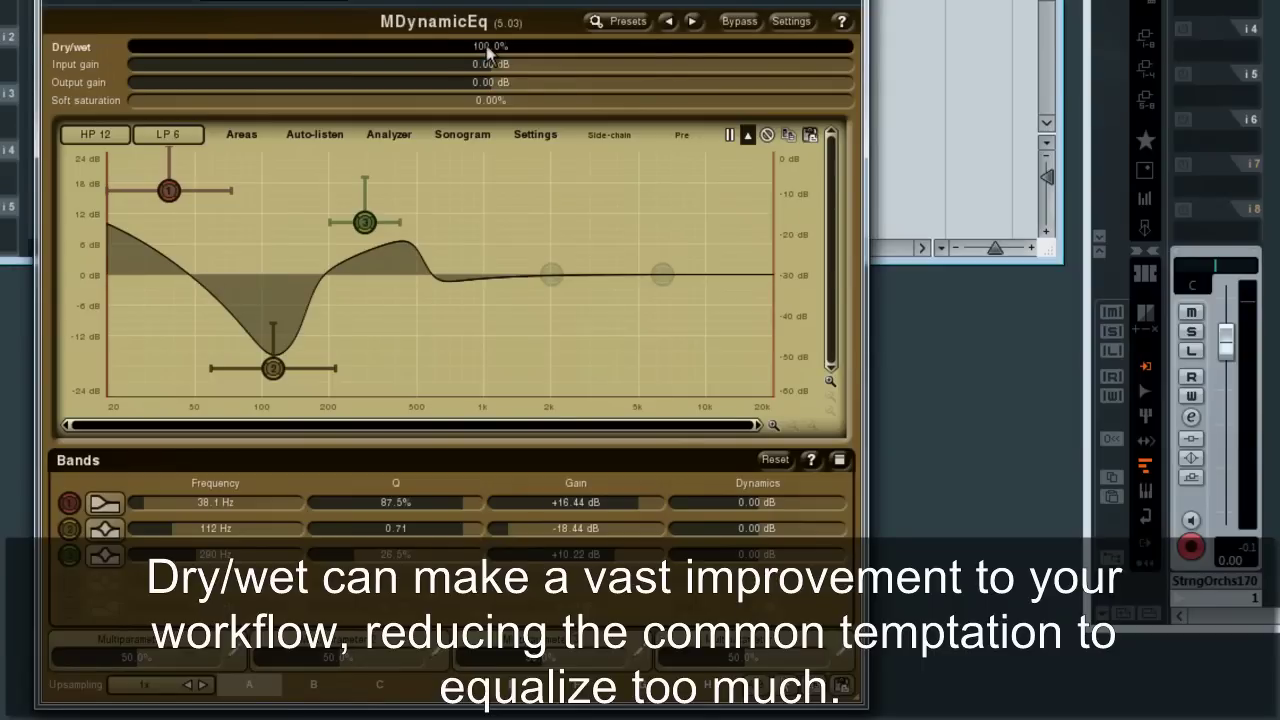
drag(182, 102, 318, 122)
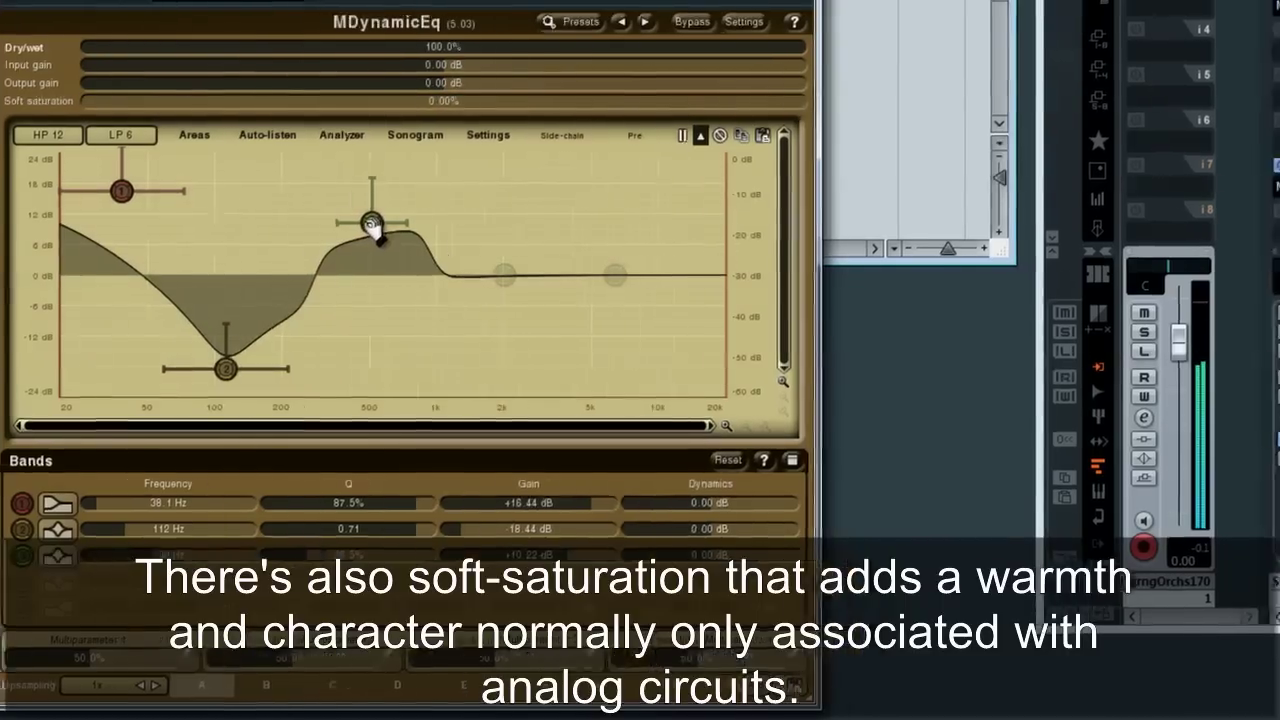
right_click(365, 222)
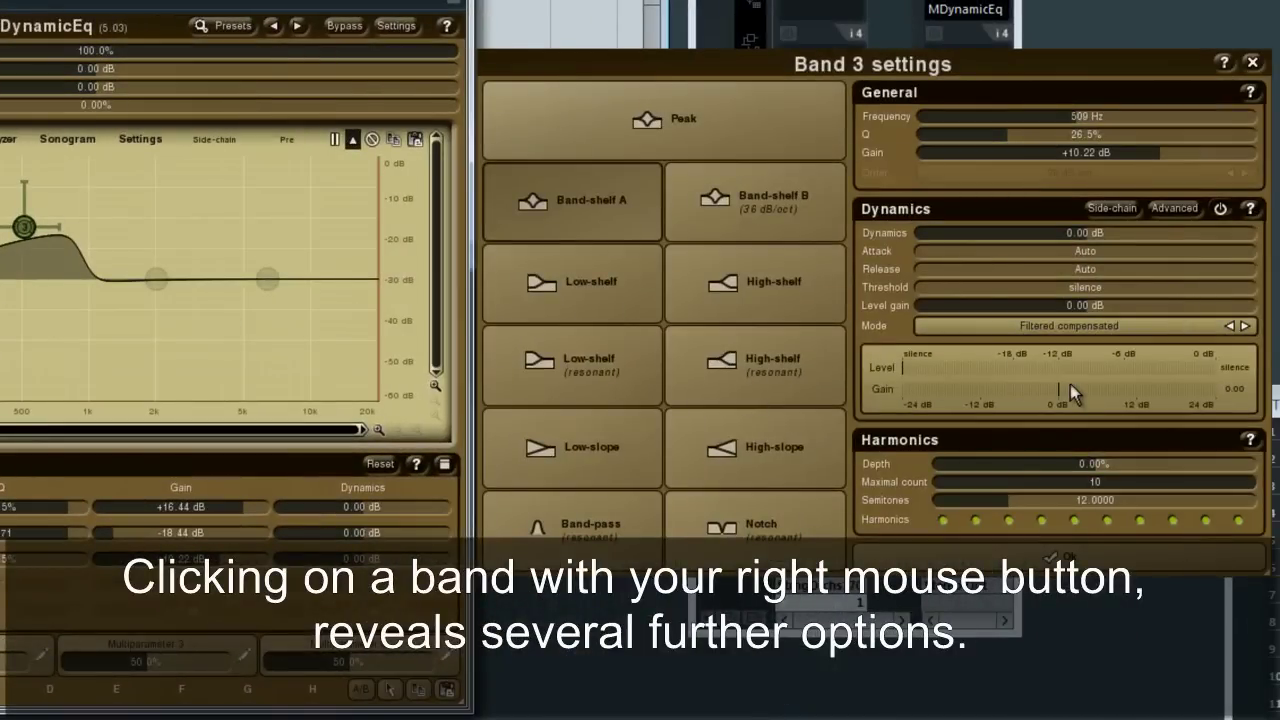
Raise band 3's dynamics to +13.30 dB in its band settings.
drag(1098, 232, 1182, 230)
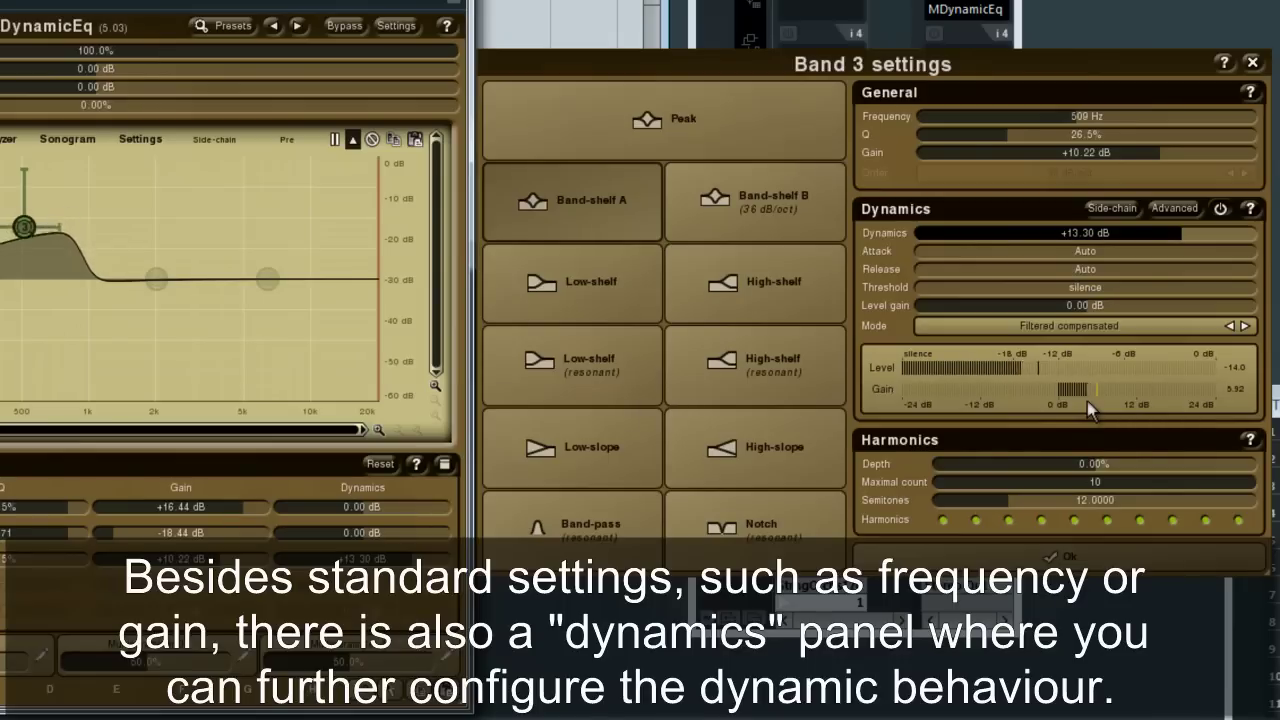
Turn on band 3's level transformation and add three curve points to form a multi-peak shape.
click(1174, 210)
click(810, 239)
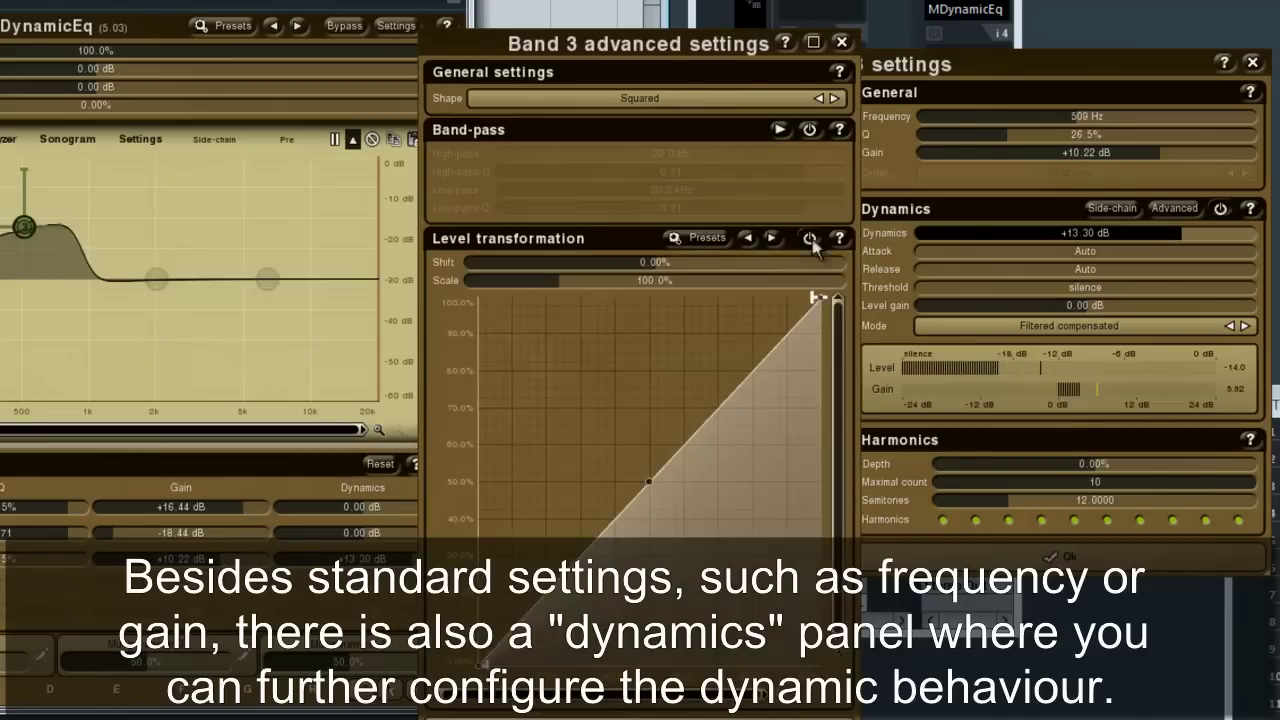
click(565, 465)
click(665, 540)
click(638, 398)
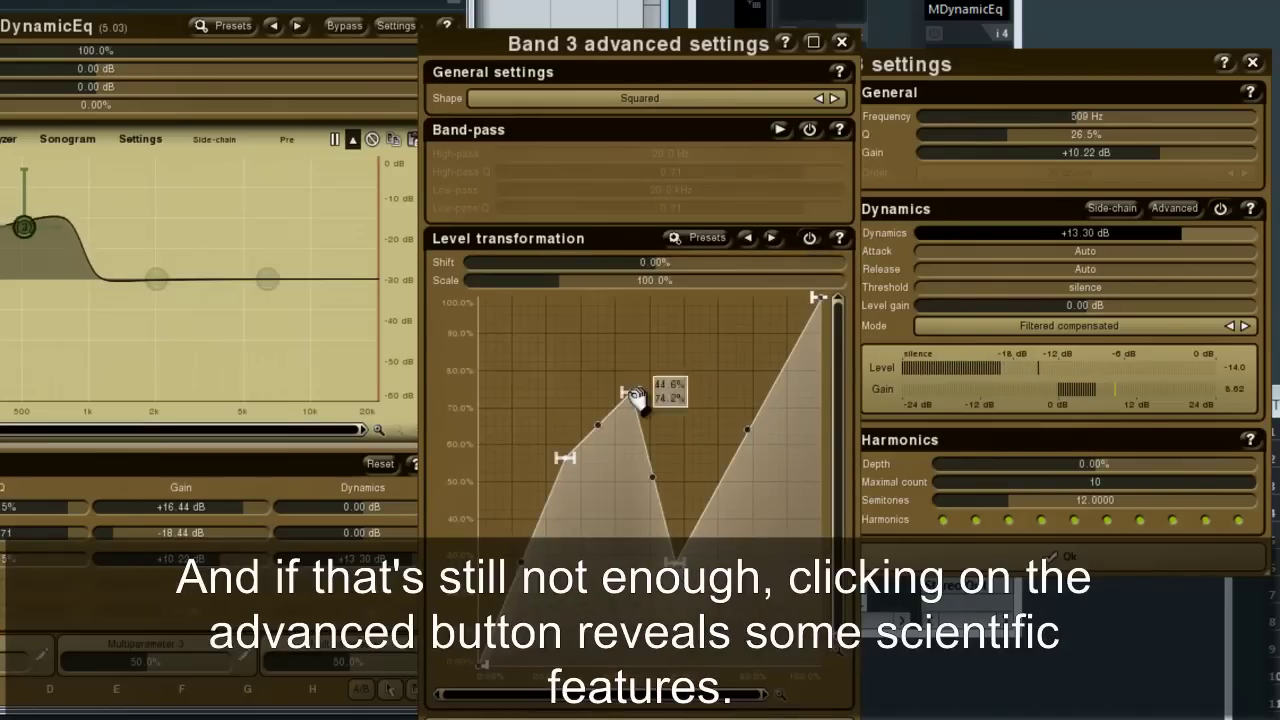
click(810, 239)
click(841, 42)
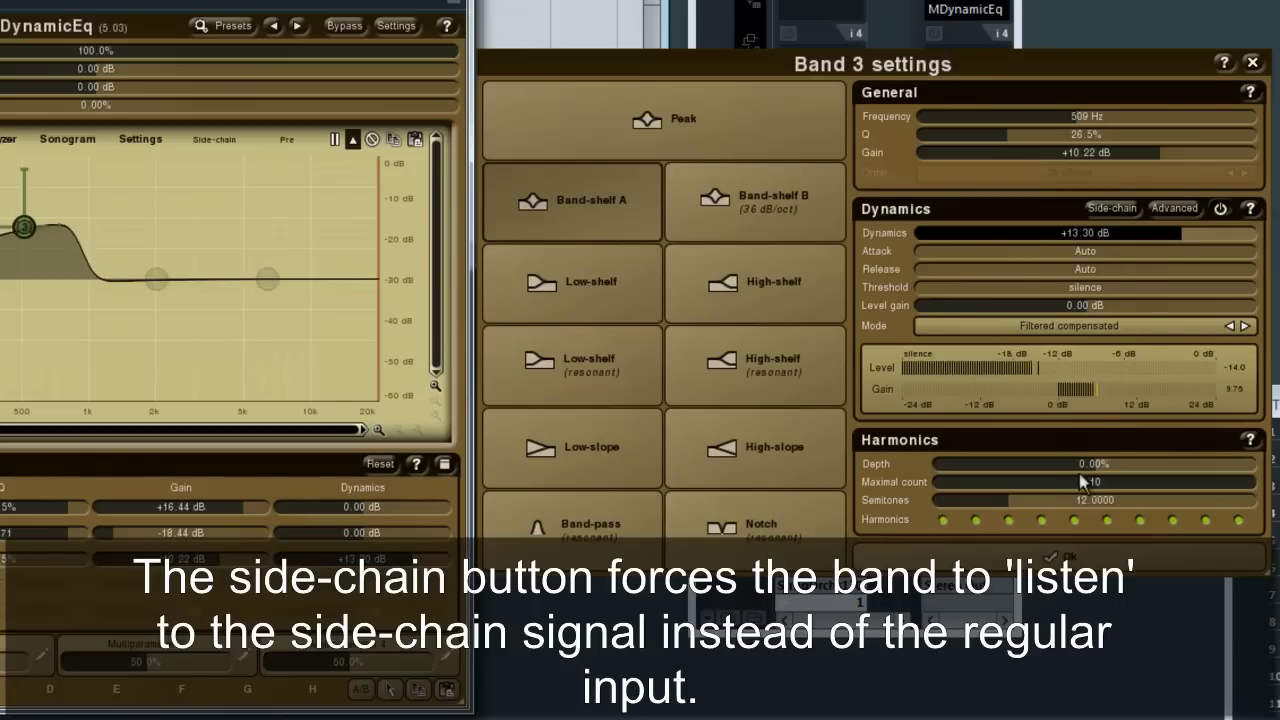
Switch band 3 to a peak shape and raise its harmonics depth to 77.9%.
click(716, 124)
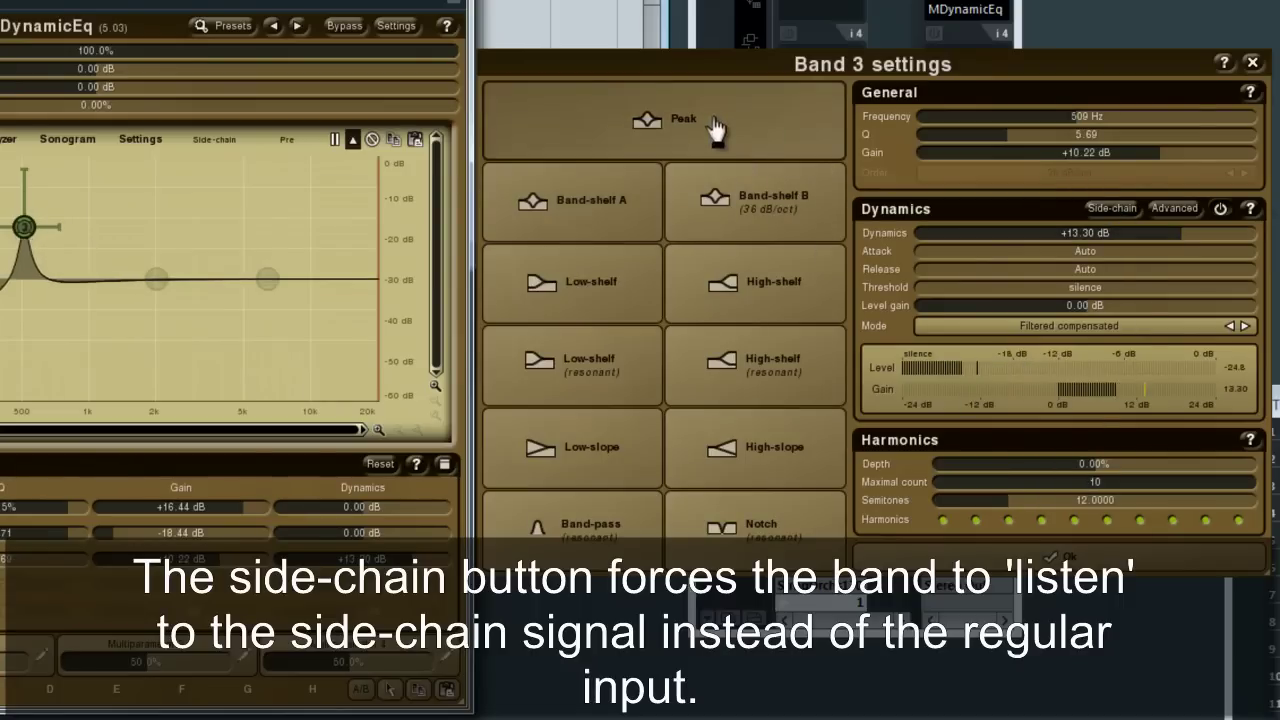
drag(1103, 470, 1028, 473)
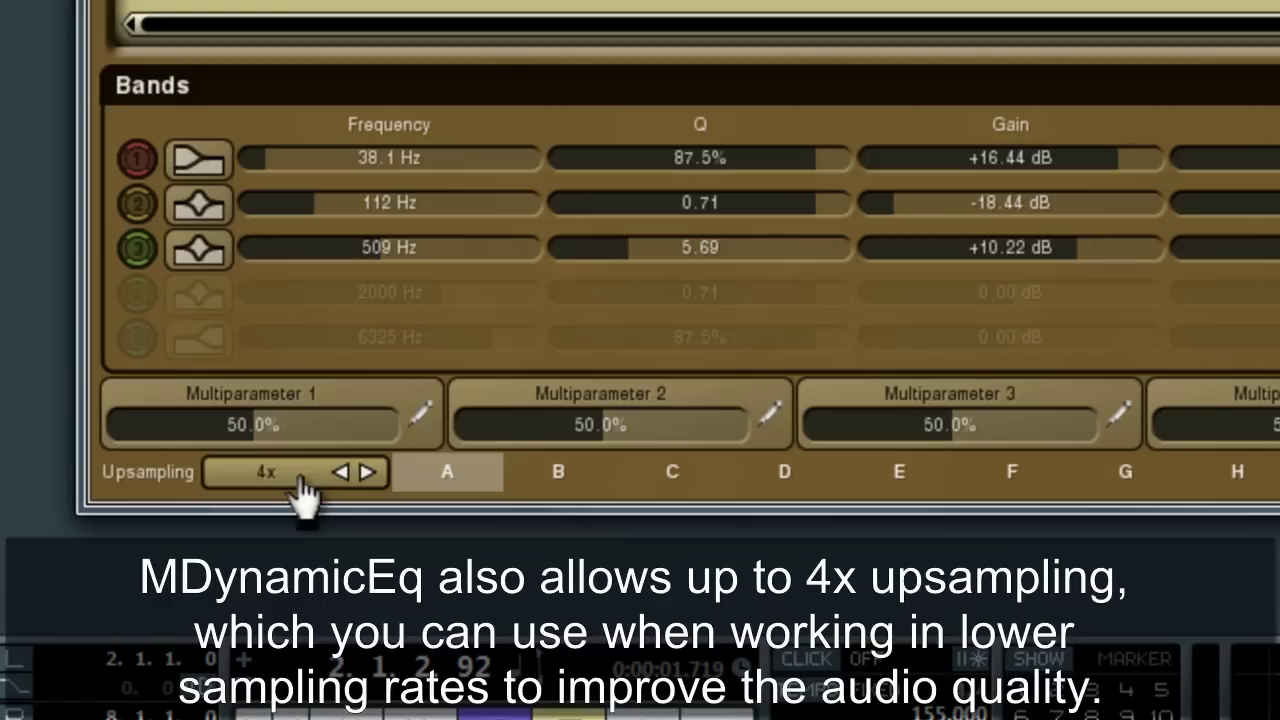
Switch to presets B and D, then go back to preset A.
scroll(298, 486, down, 1)
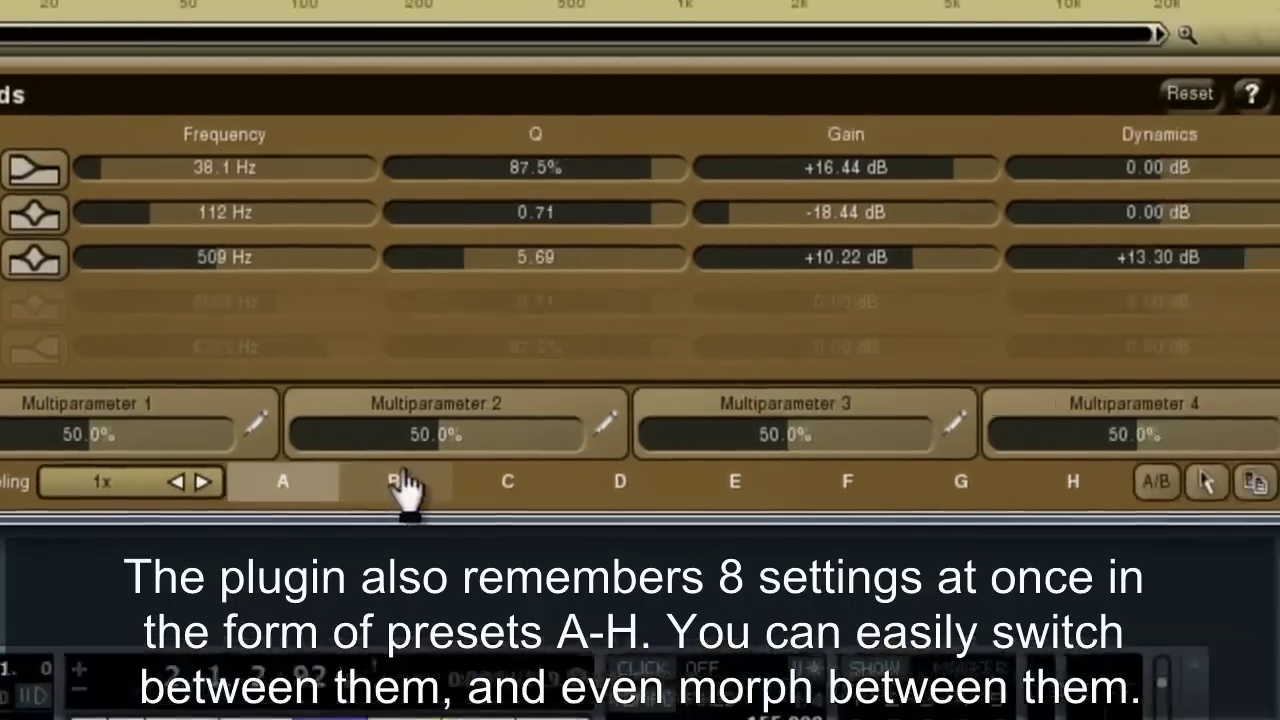
click(566, 476)
click(800, 476)
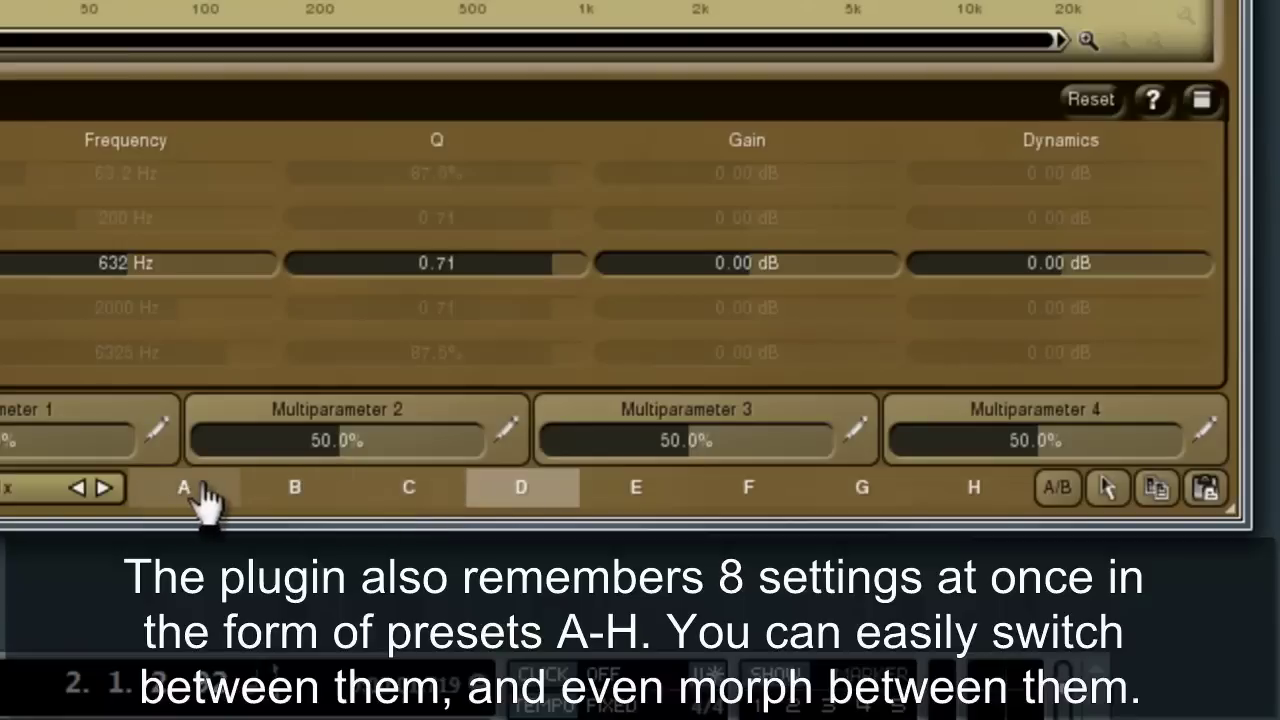
click(196, 488)
Compare presets A and D with A/B, then morph between presets on the ABCD pad.
click(1058, 487)
click(1060, 487)
click(1062, 487)
click(1062, 488)
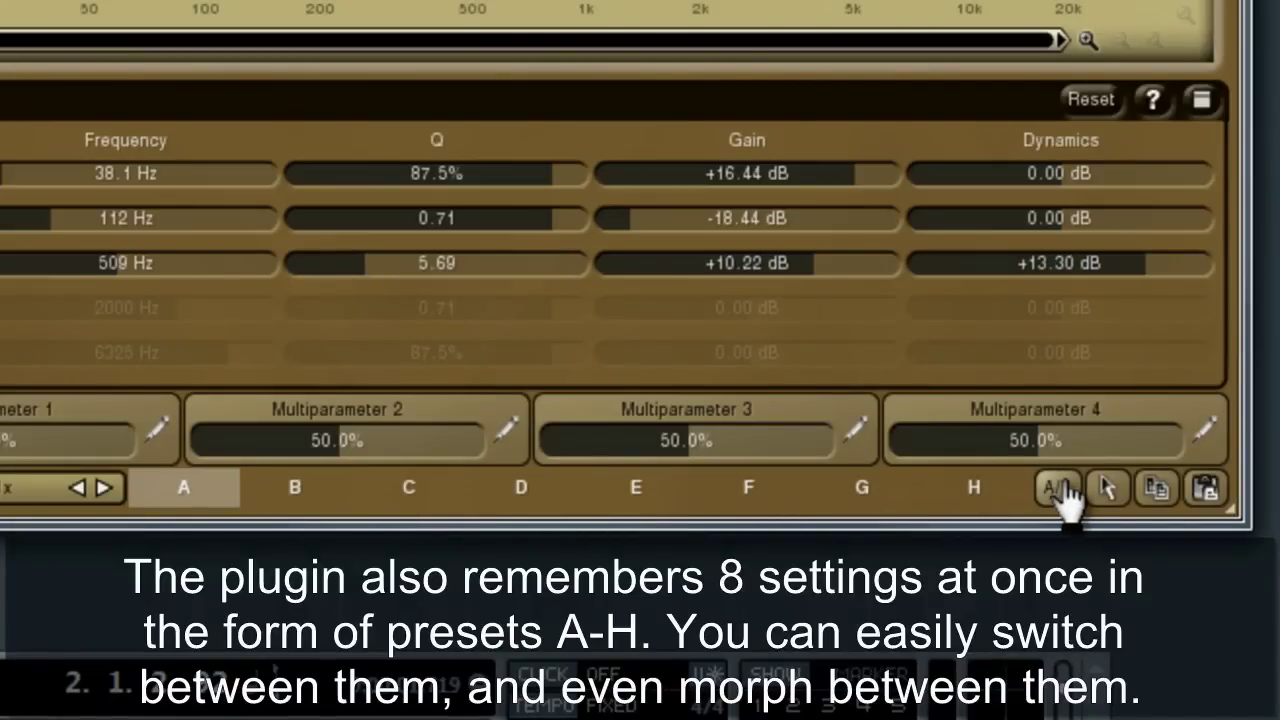
click(1104, 488)
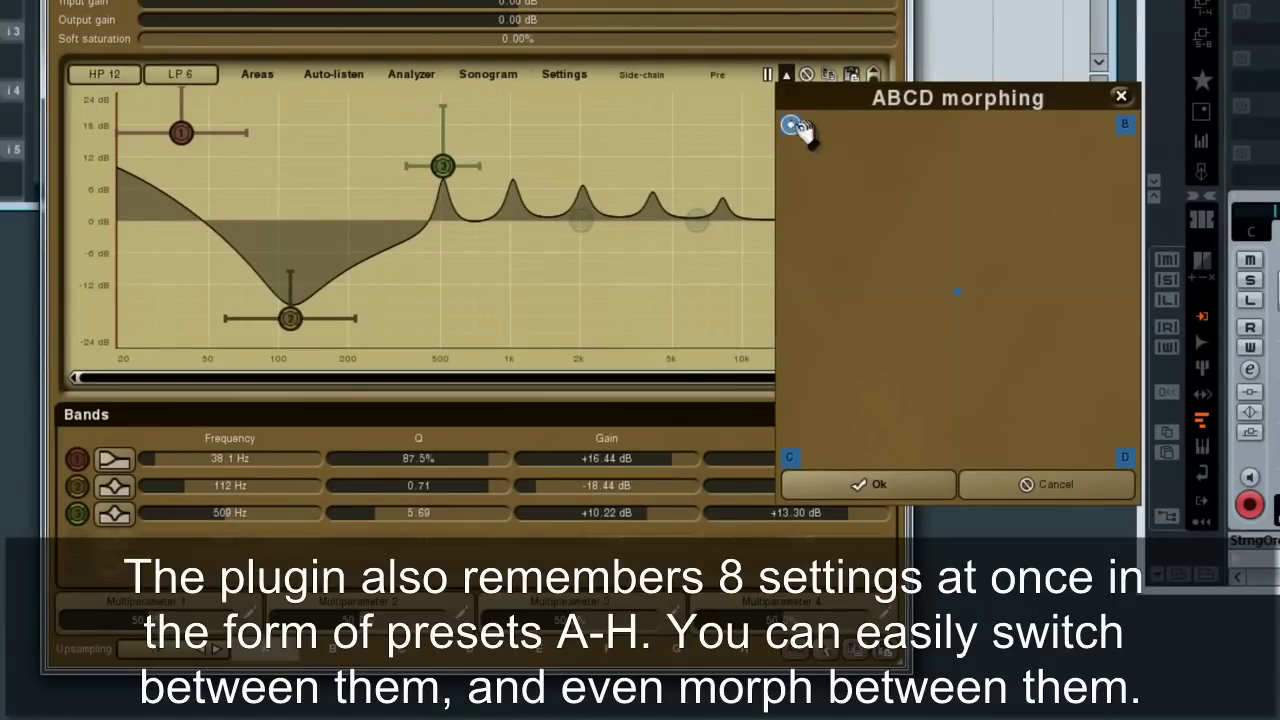
mouse_move(791, 125)
mouse_down()
mouse_move(909, 146)
mouse_move(966, 374)
mouse_move(817, 303)
mouse_move(791, 124)
mouse_move(908, 363)
mouse_move(791, 357)
mouse_move(791, 128)
mouse_up()
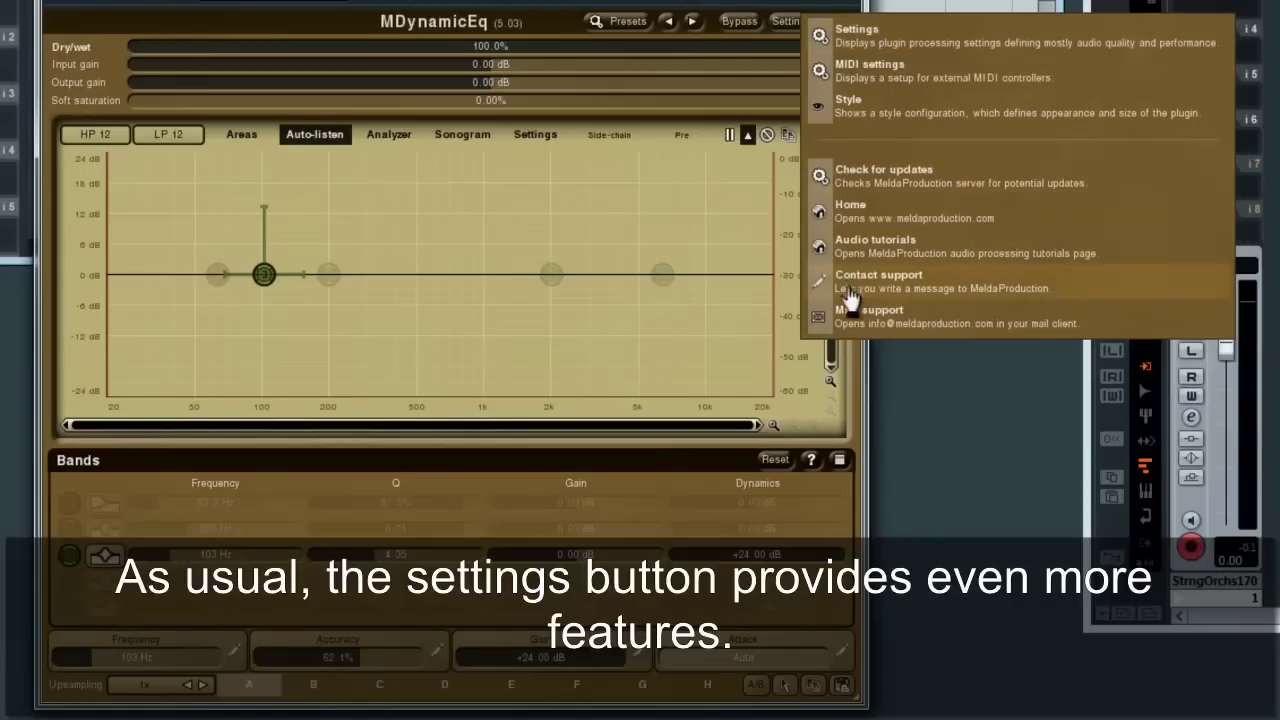
Set the channel mode to Mono + Stereo in Settings and close the panel.
click(860, 30)
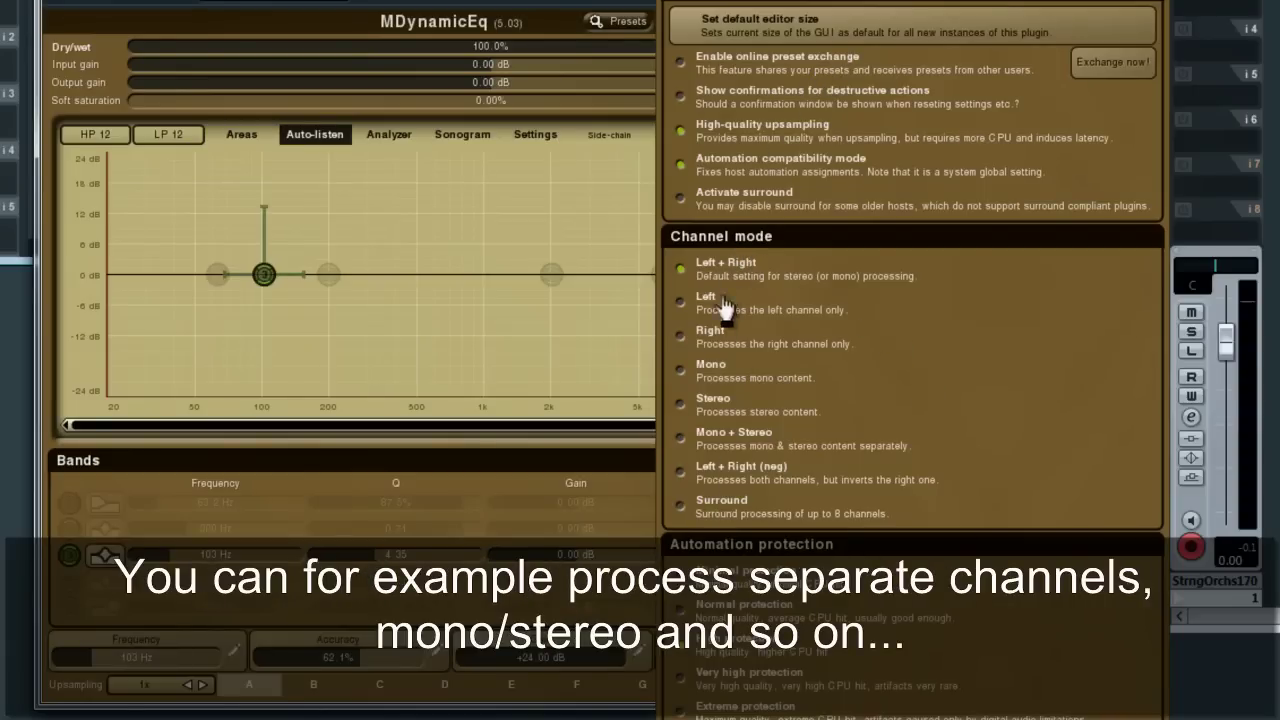
click(716, 450)
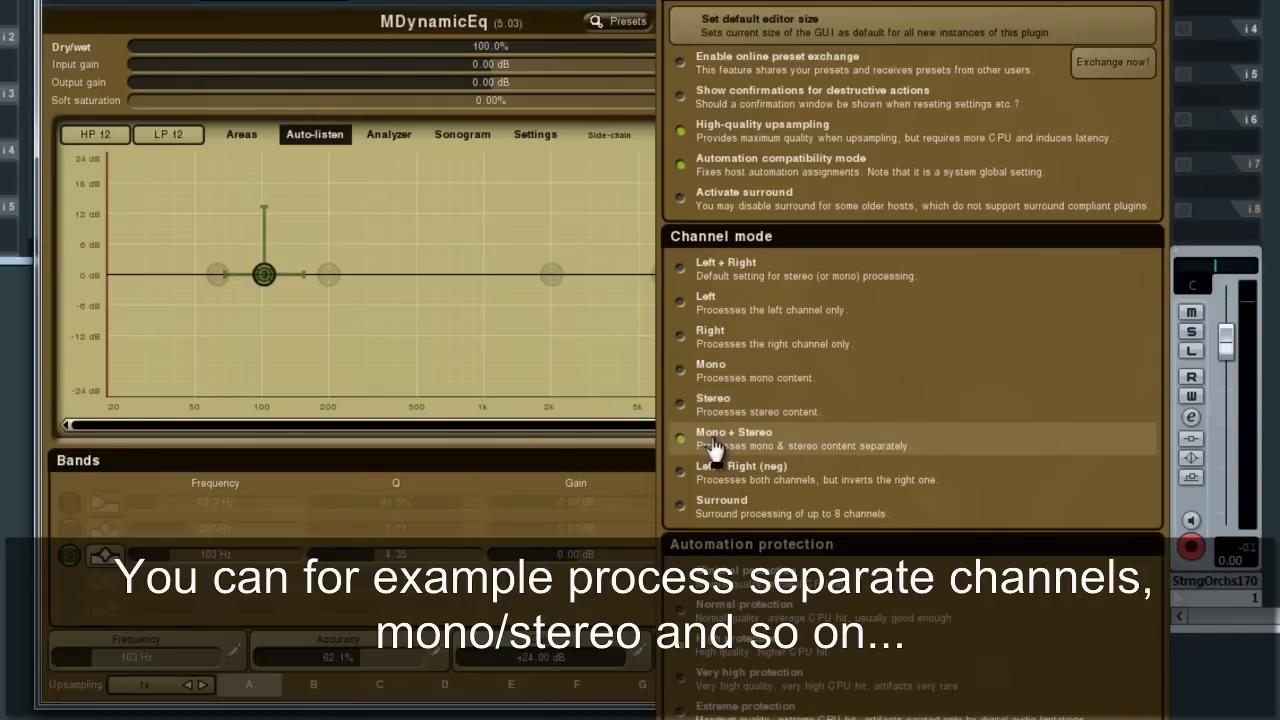
click(588, 221)
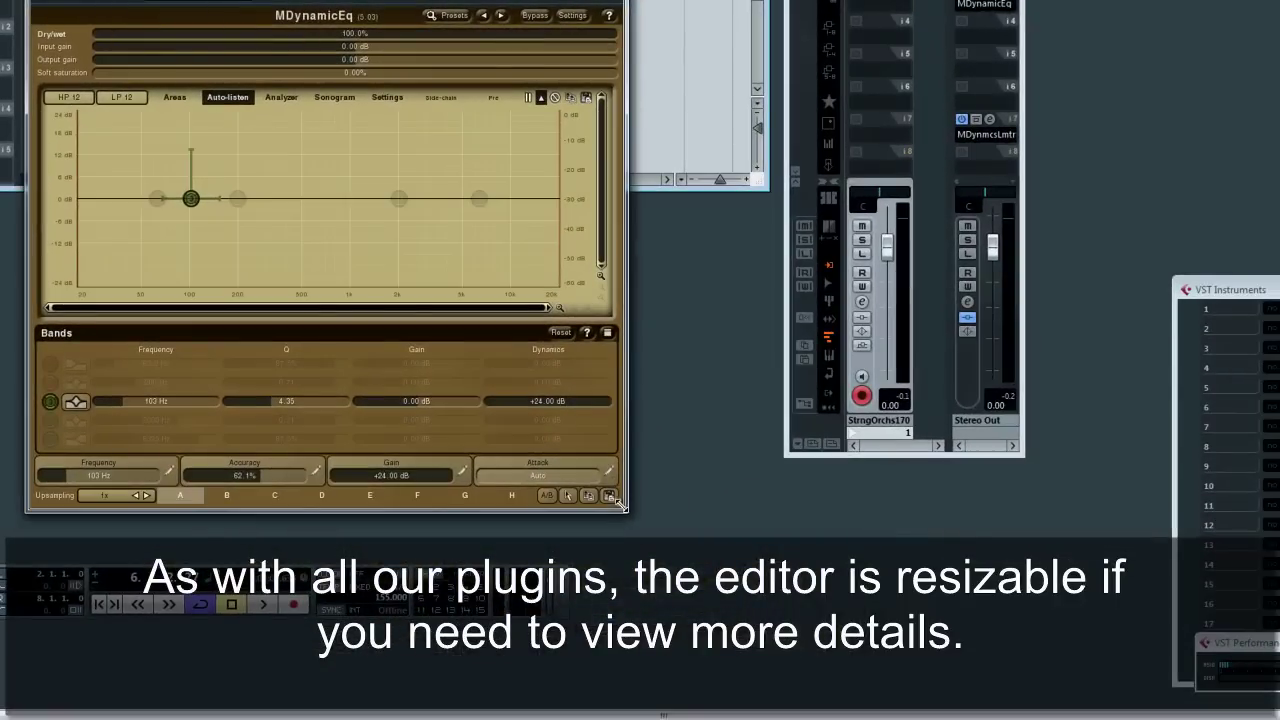
Enlarge the editor, turn on the sonogram, and bring up the Style configuration.
drag(615, 502, 988, 506)
drag(976, 380, 1060, 602)
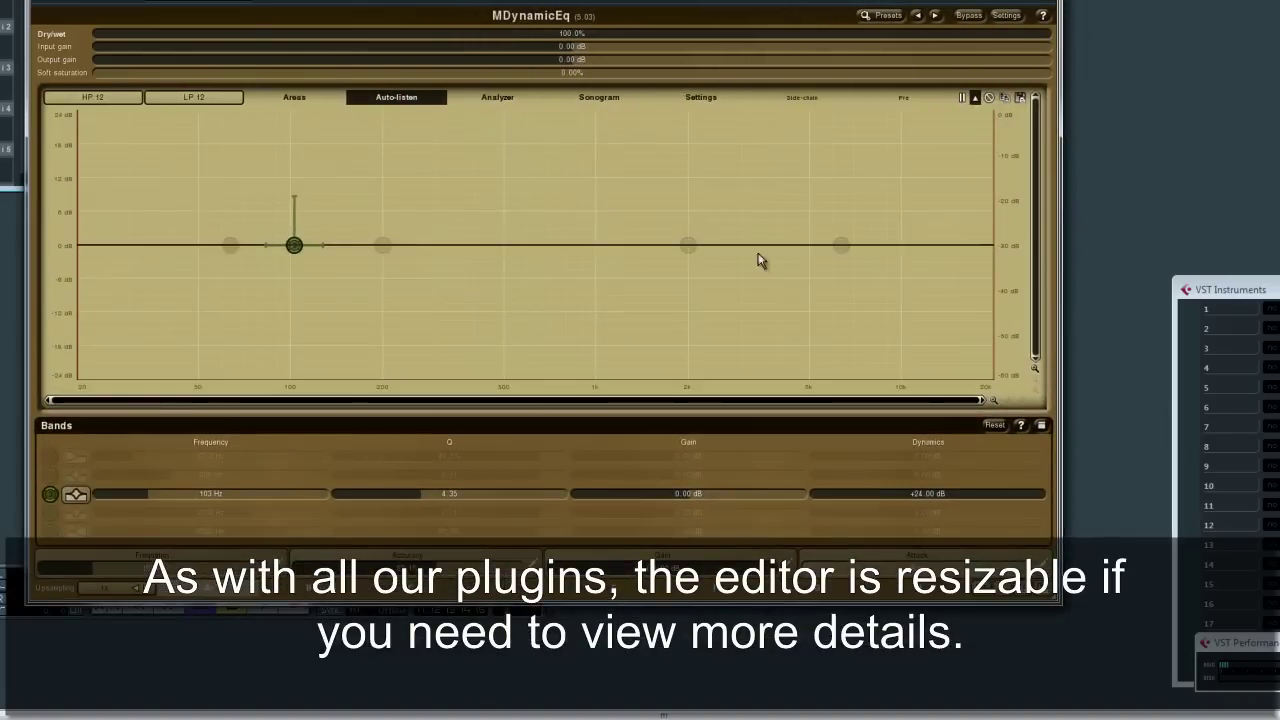
click(599, 99)
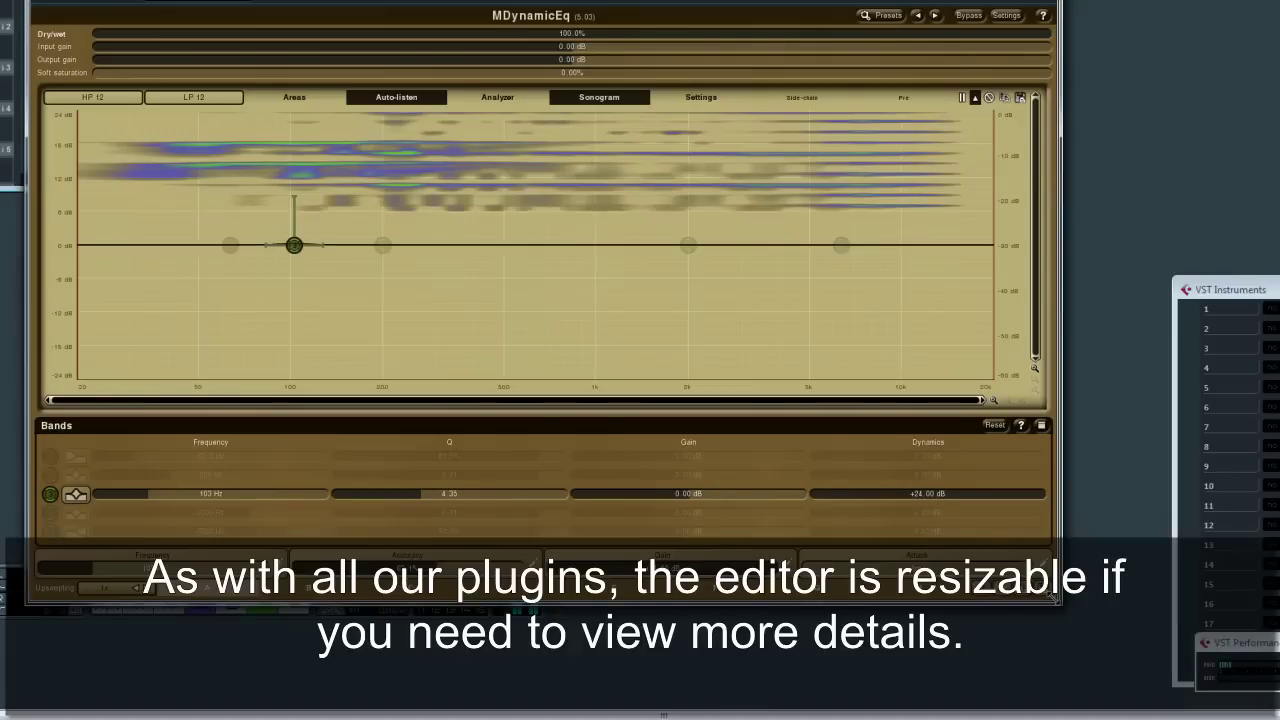
click(1003, 16)
click(1060, 88)
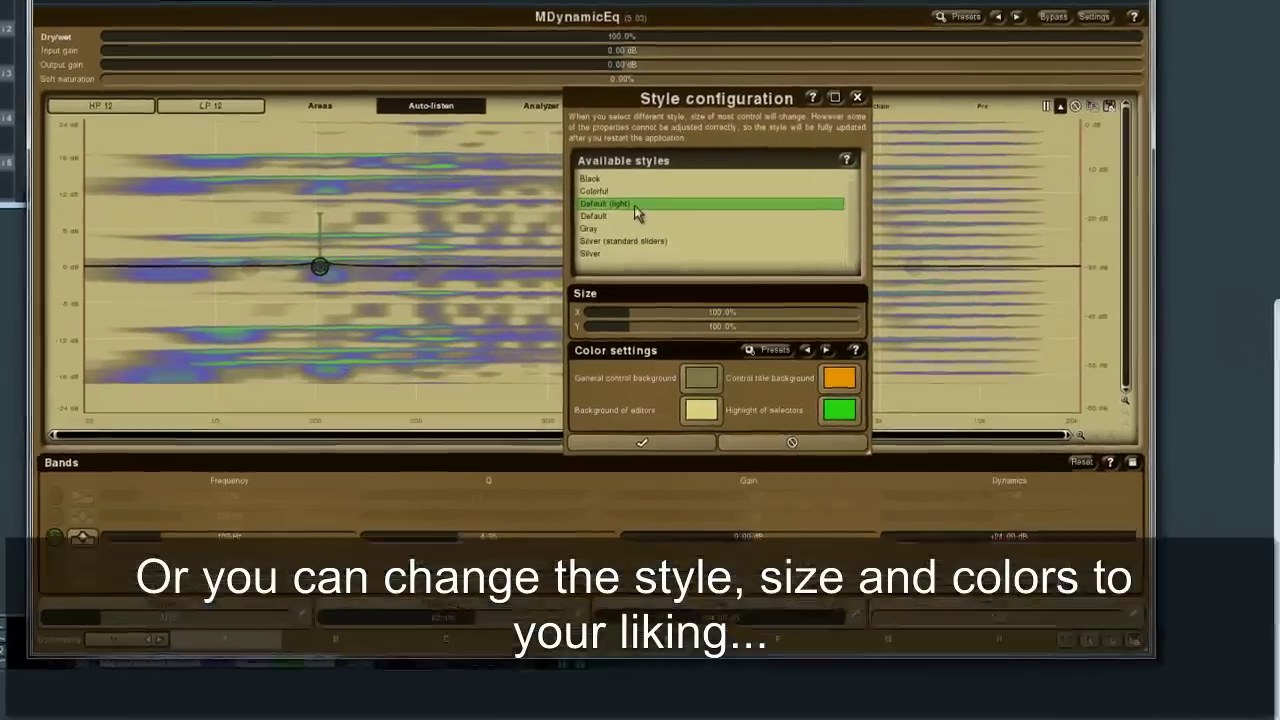
Try the Gray and Silver (standard sliders) styles, settling on Silver.
click(603, 229)
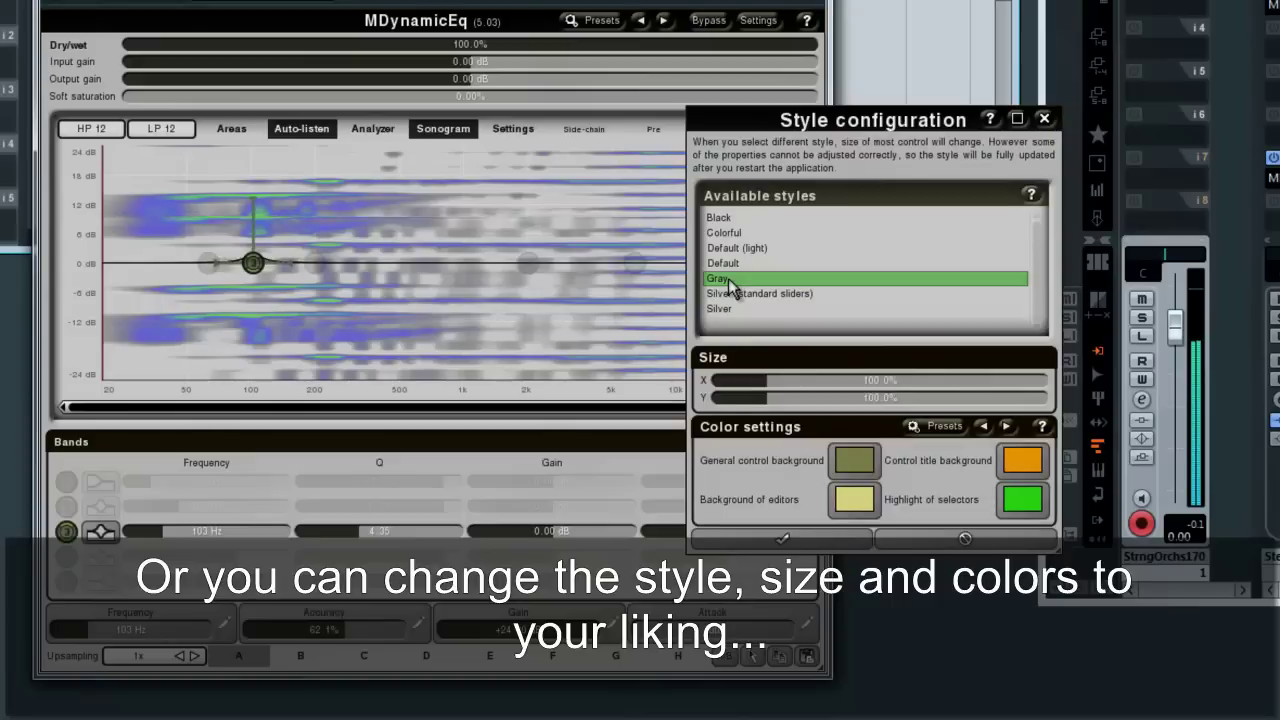
click(728, 290)
click(729, 309)
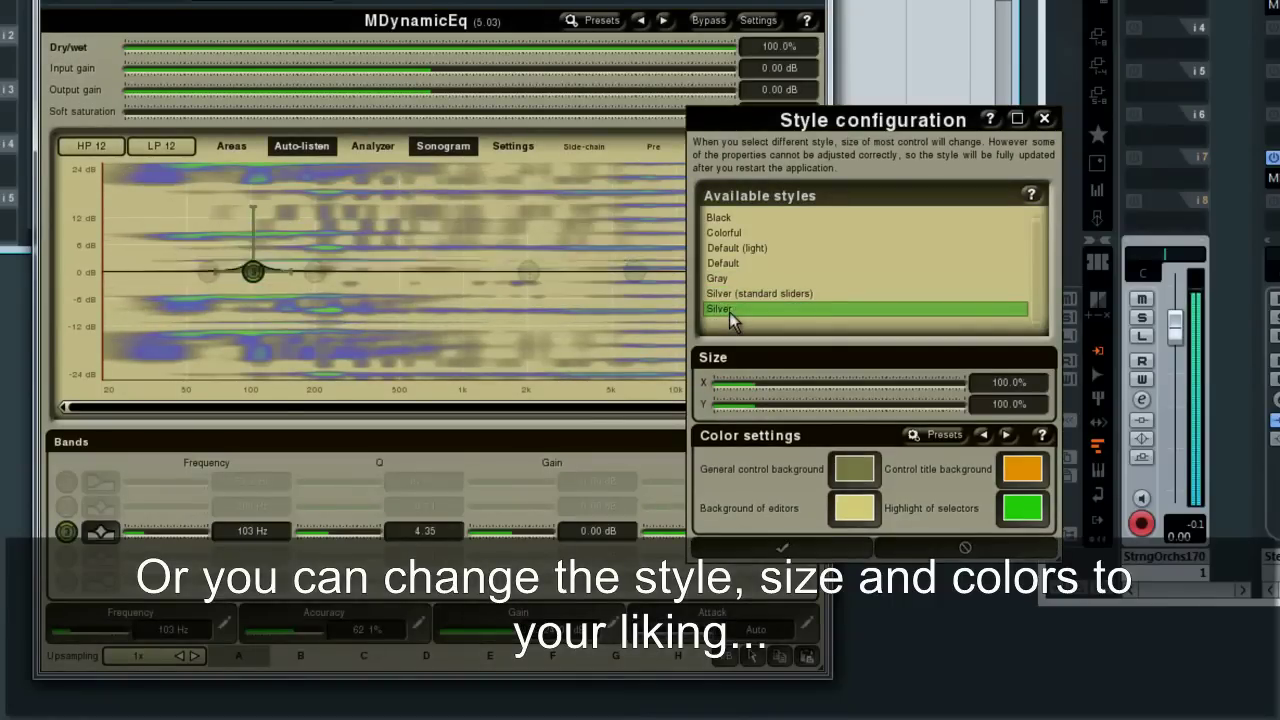
Step forward through three colour presets in the Color settings.
click(1006, 437)
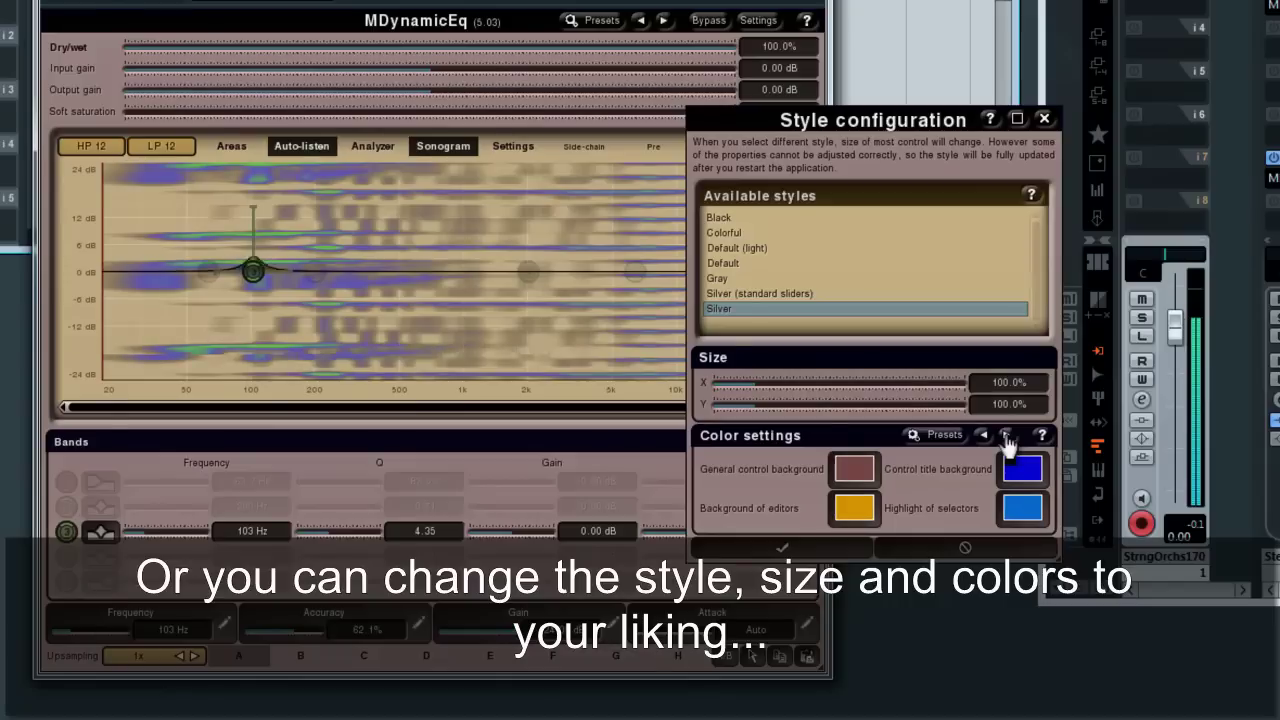
click(1006, 437)
click(1006, 437)
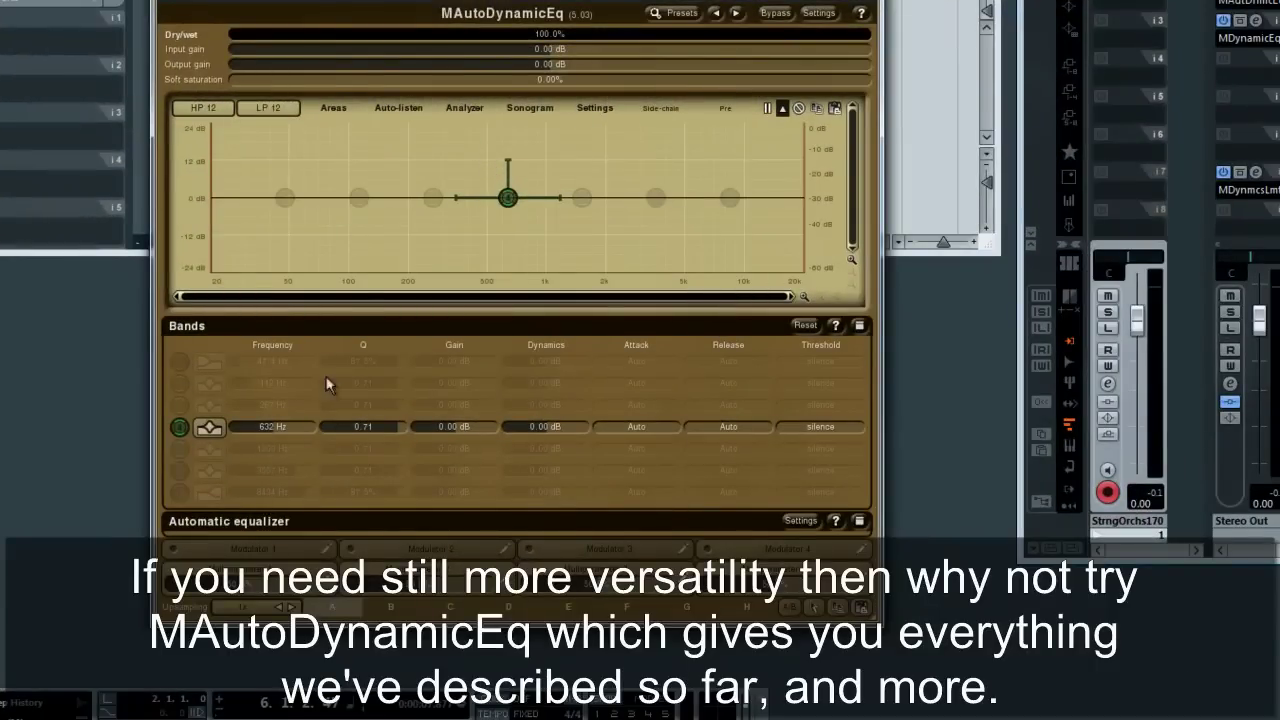
Power on bands 1, 2 and 3, then expand the Automatic equalizer section.
click(180, 362)
click(180, 383)
click(180, 405)
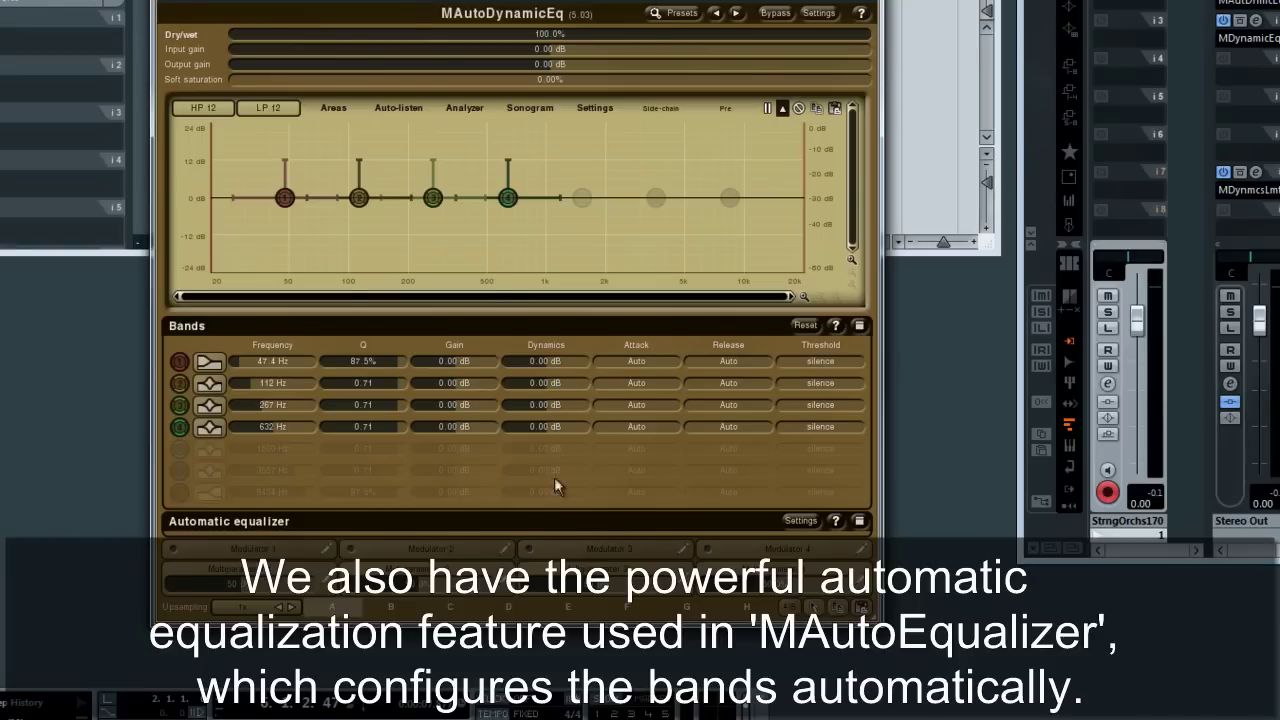
click(549, 518)
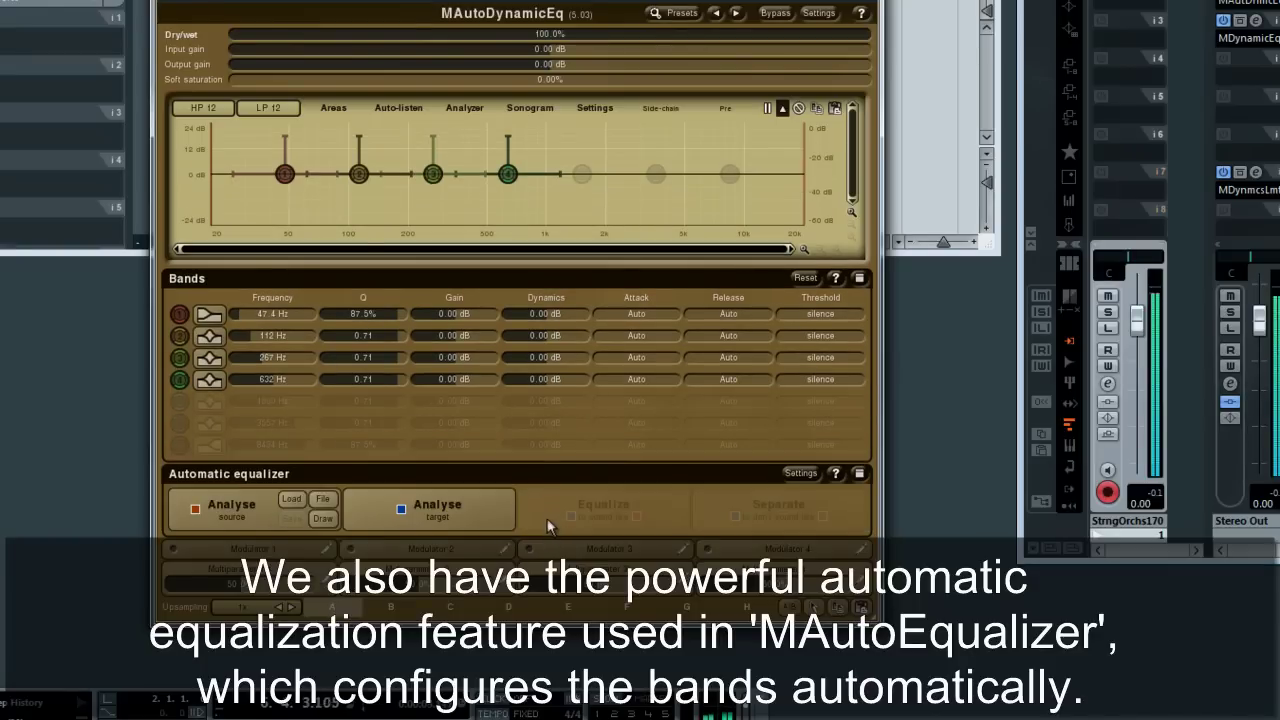
Collapse the Bands list, capture a target analysis of the playing track, and open the source library.
click(865, 282)
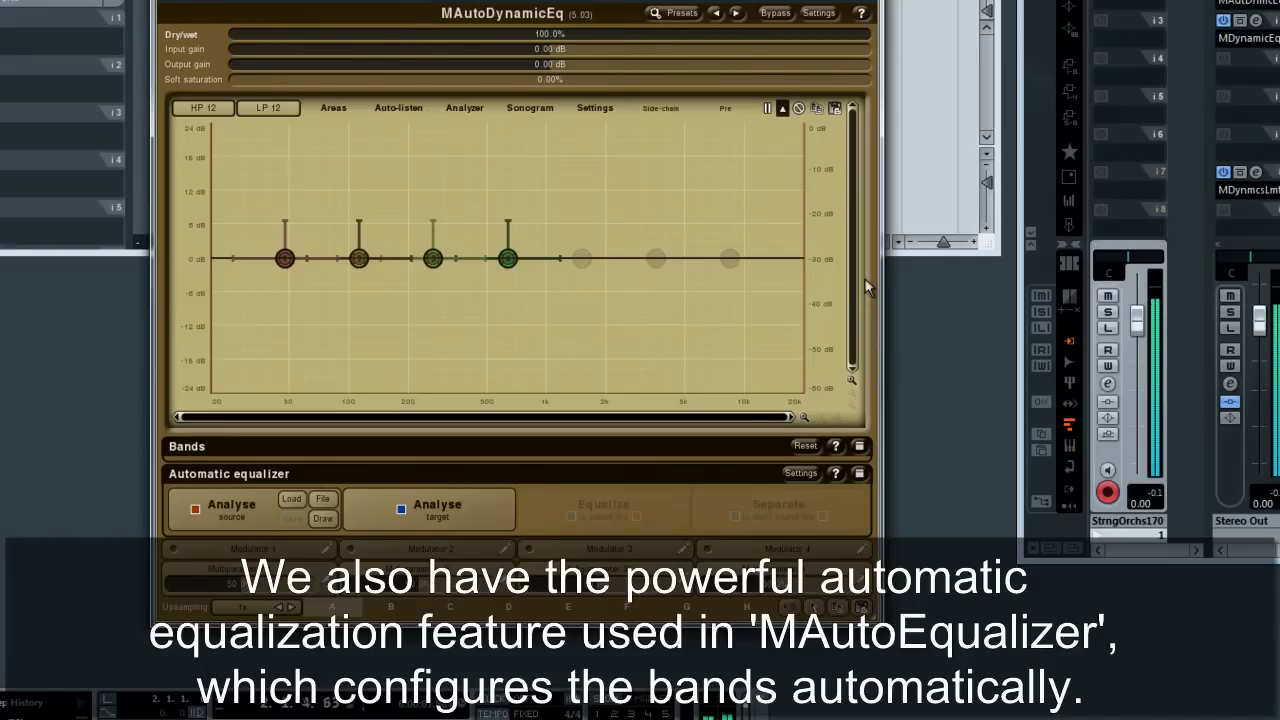
click(408, 520)
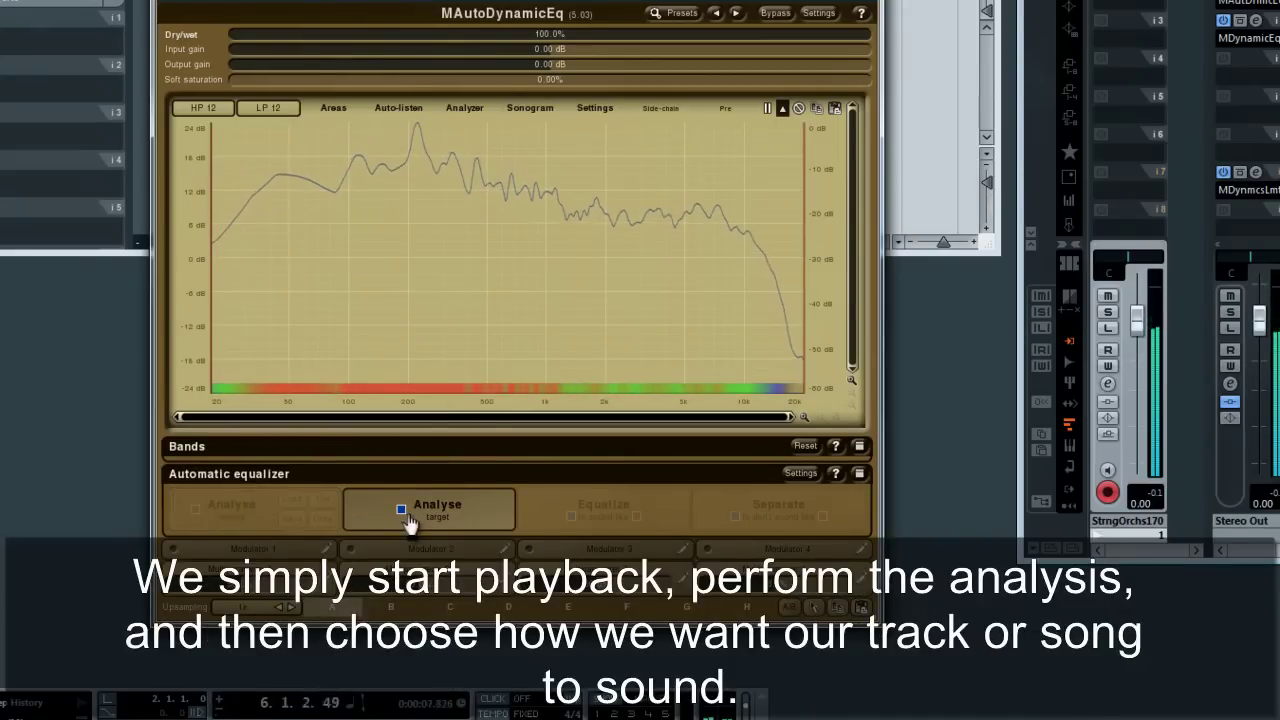
click(415, 517)
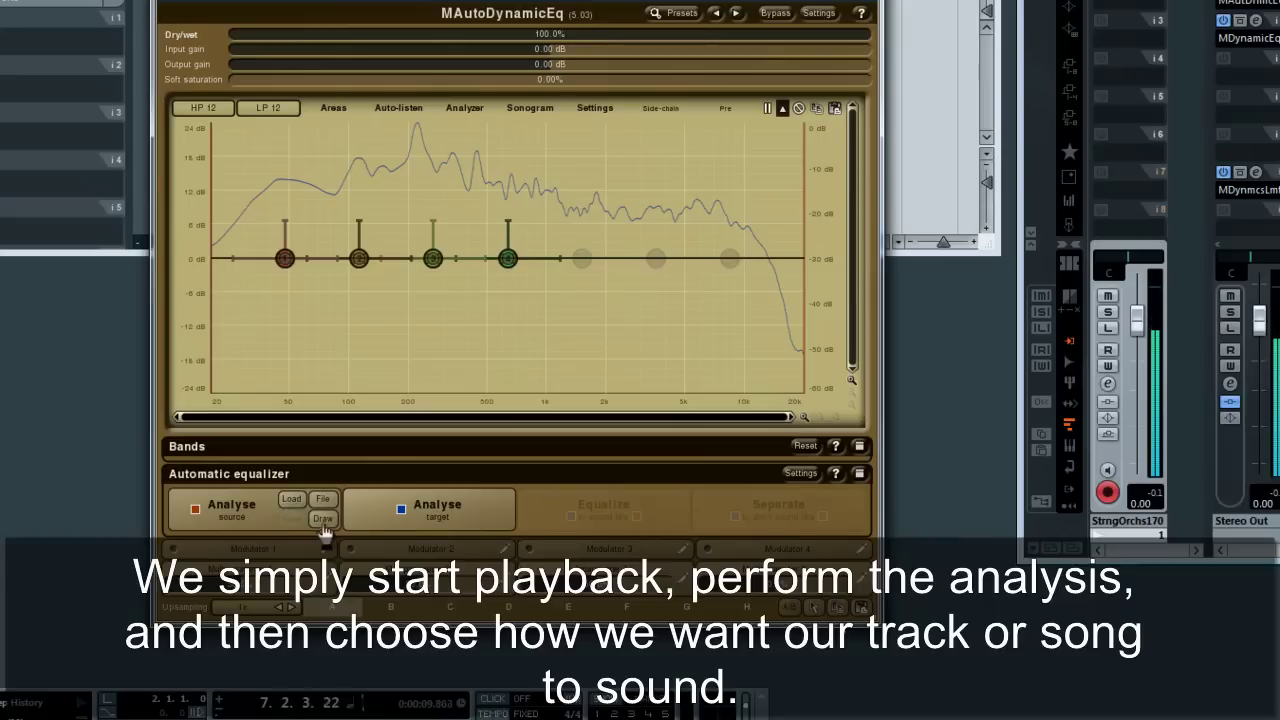
click(290, 500)
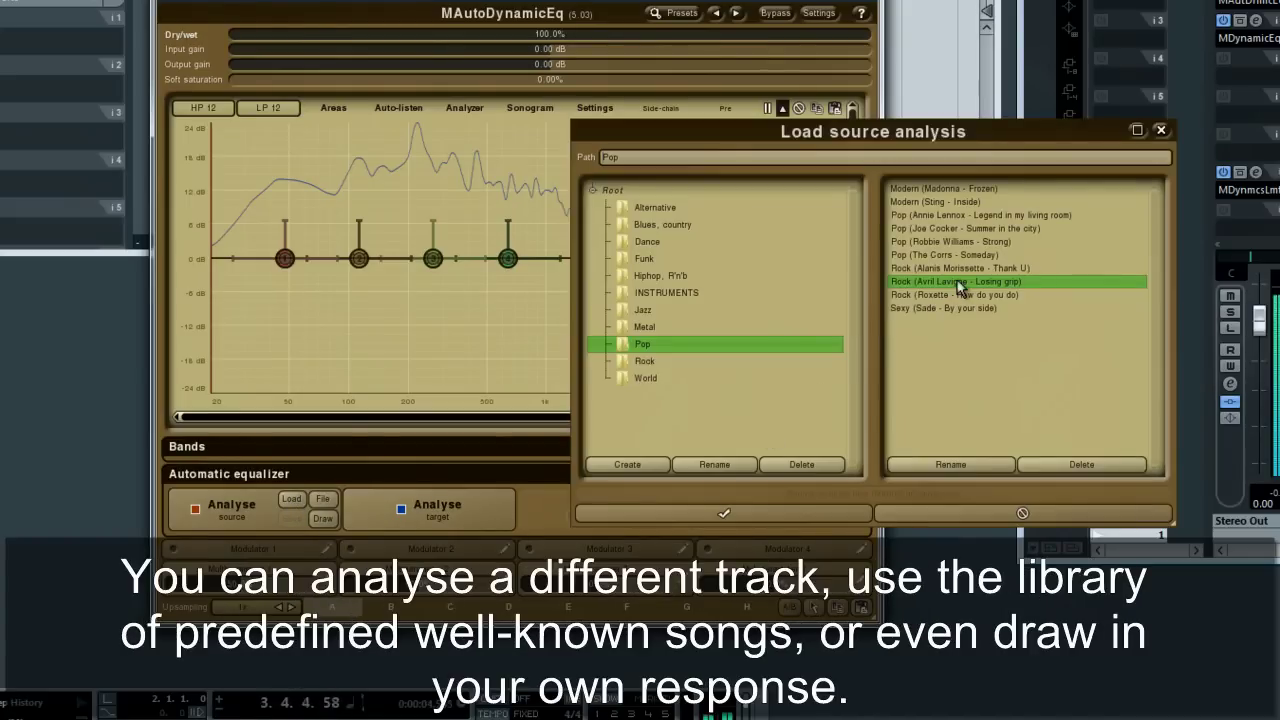
Load a rock song analysis from the Pop folder, equalize to it, and set Dry/wet to 13.4%.
double_click(957, 281)
click(600, 512)
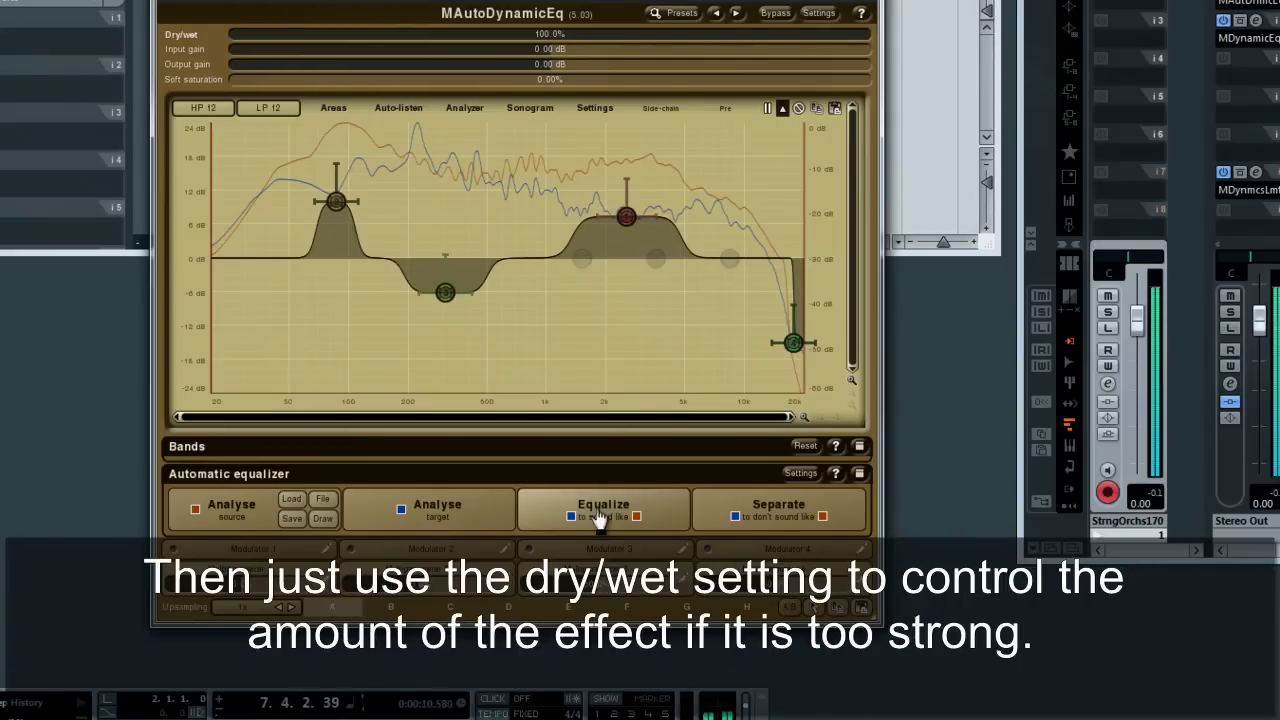
drag(852, 40, 317, 55)
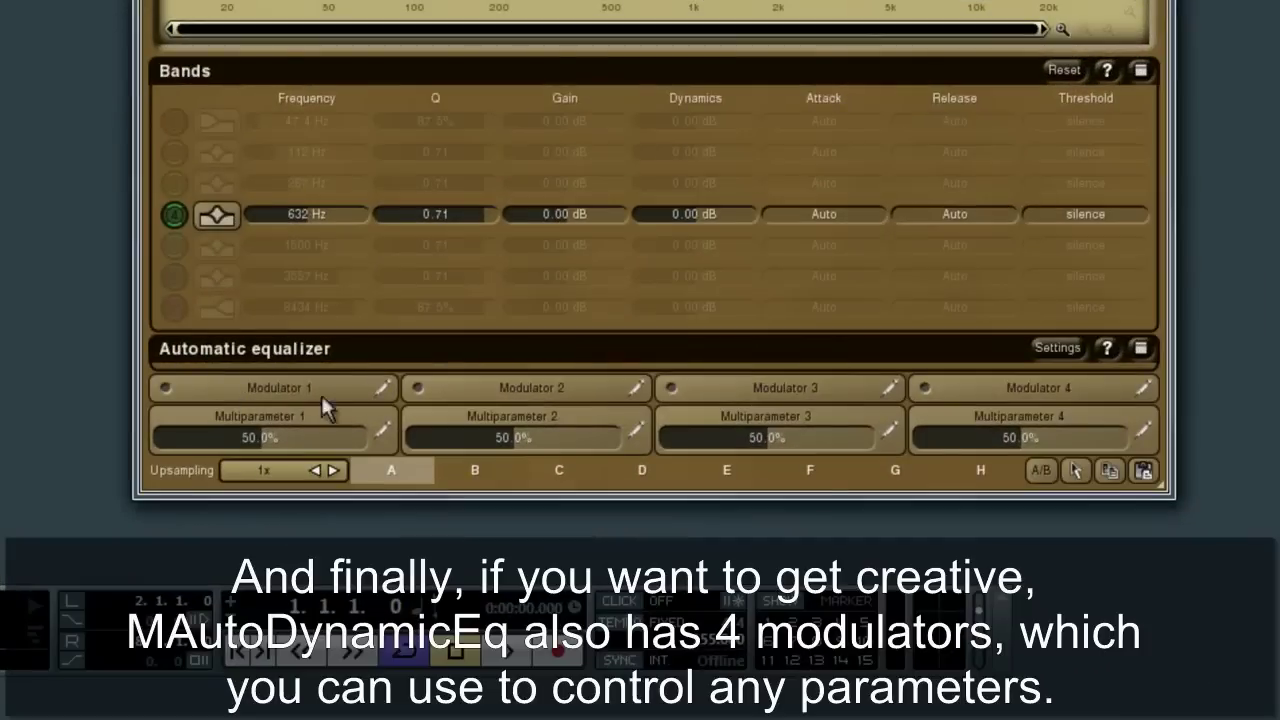
Have Modulator 1 learn band 4 at about 1557 Hz, +14.89 dB, then enable it.
click(266, 391)
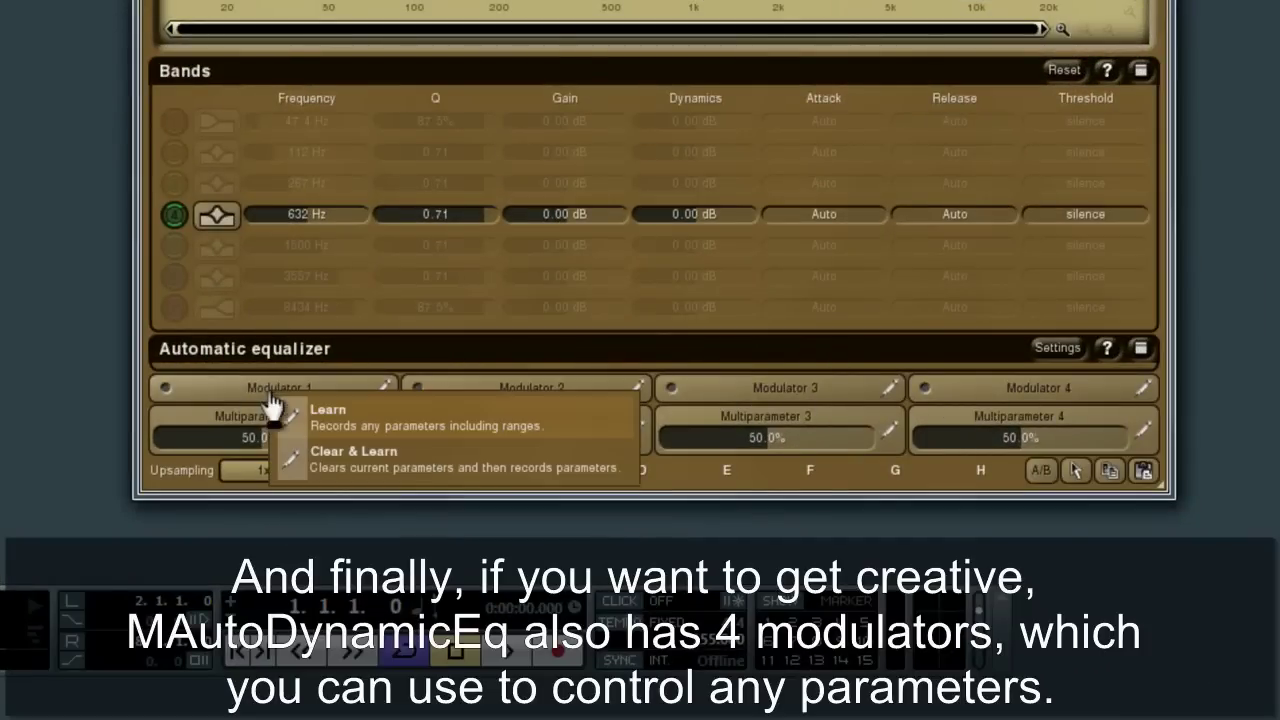
click(423, 466)
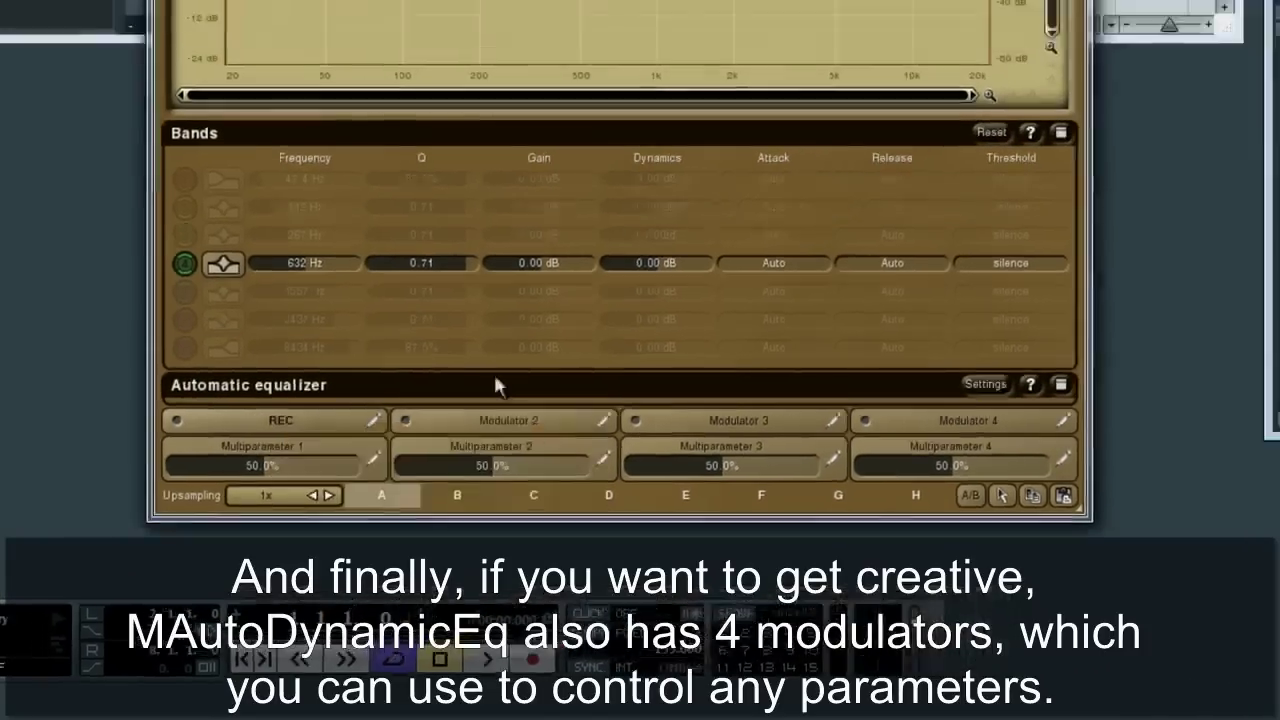
drag(523, 180, 415, 235)
click(265, 514)
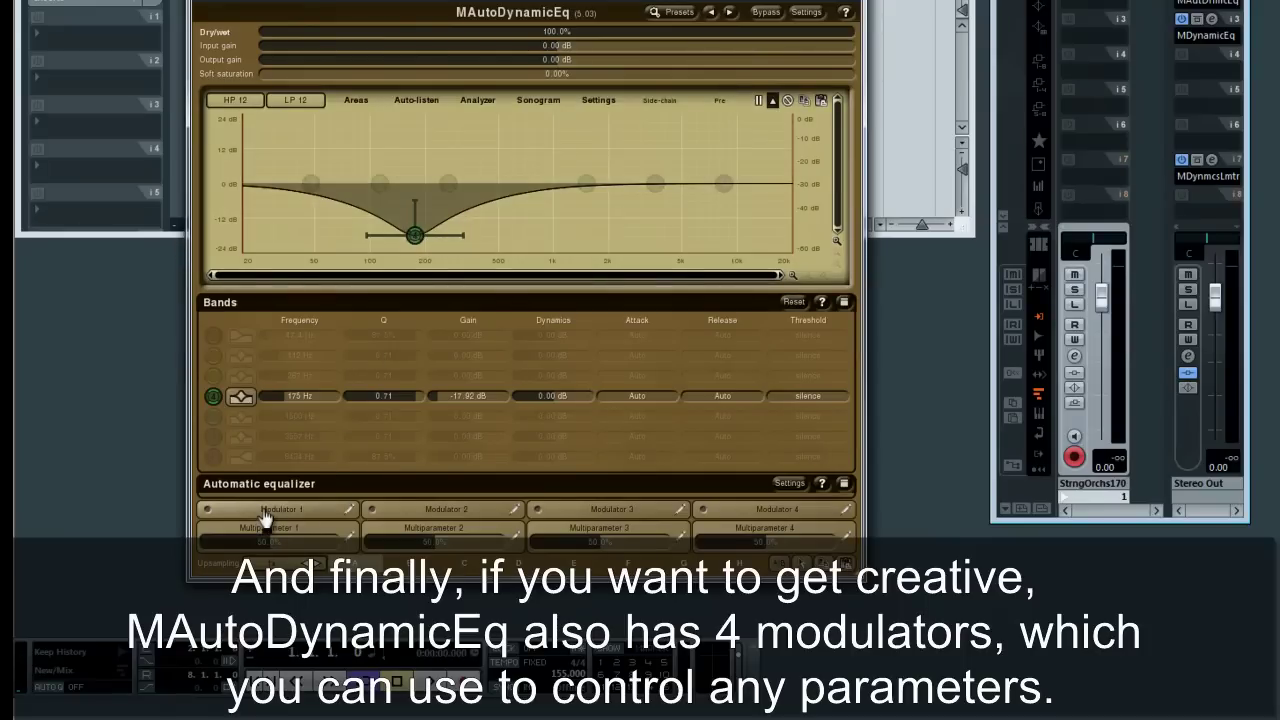
click(208, 512)
Have Modulator 2 learn the Dry/wet mix, lowered to 67.2%.
click(440, 512)
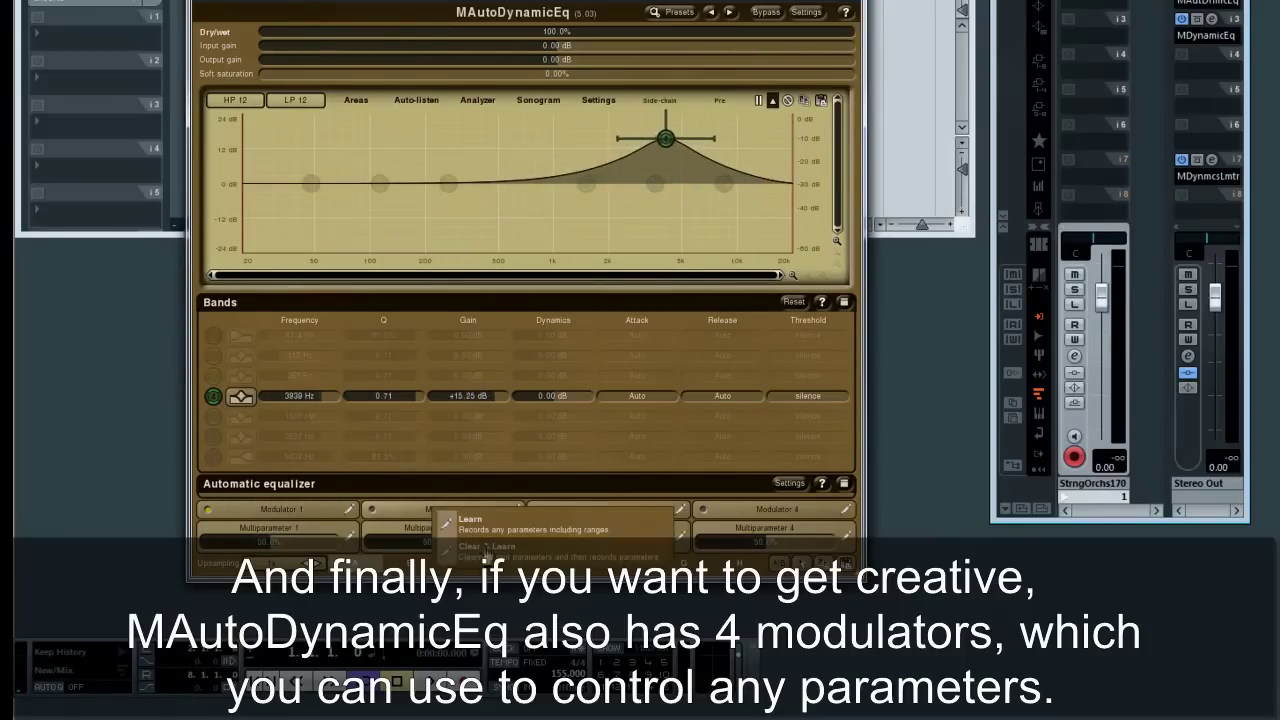
click(487, 550)
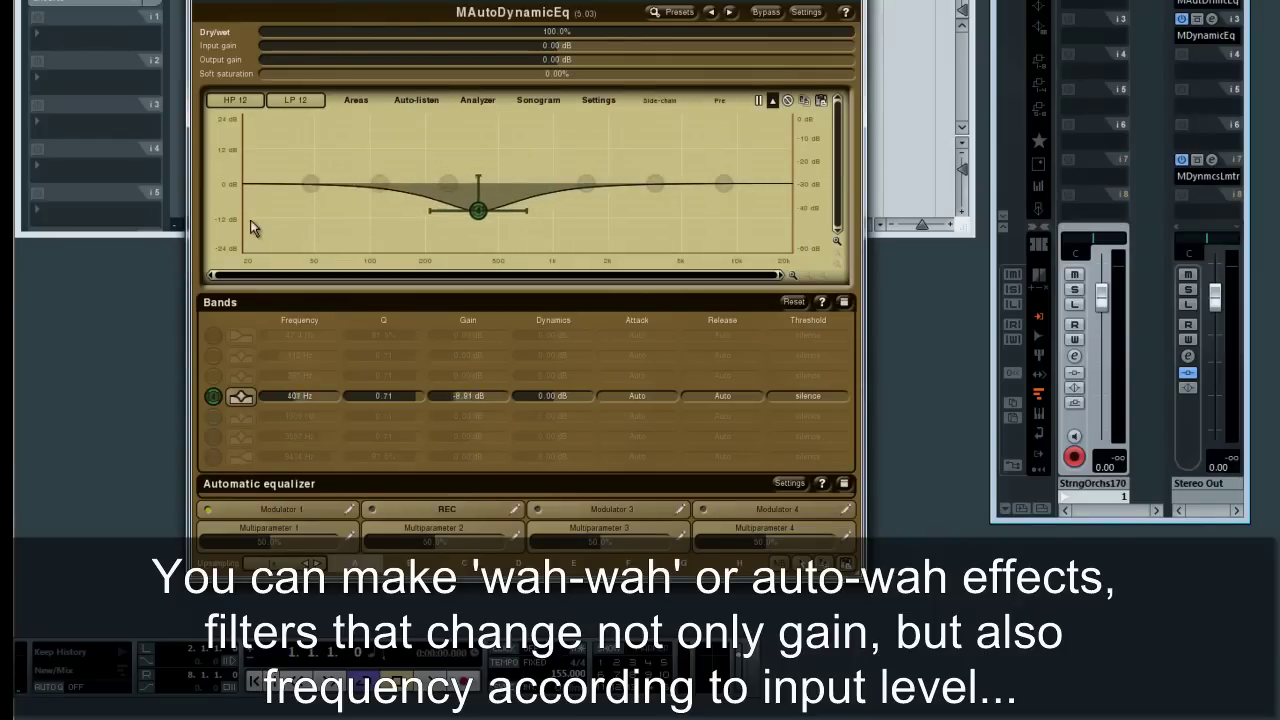
drag(621, 35, 586, 40)
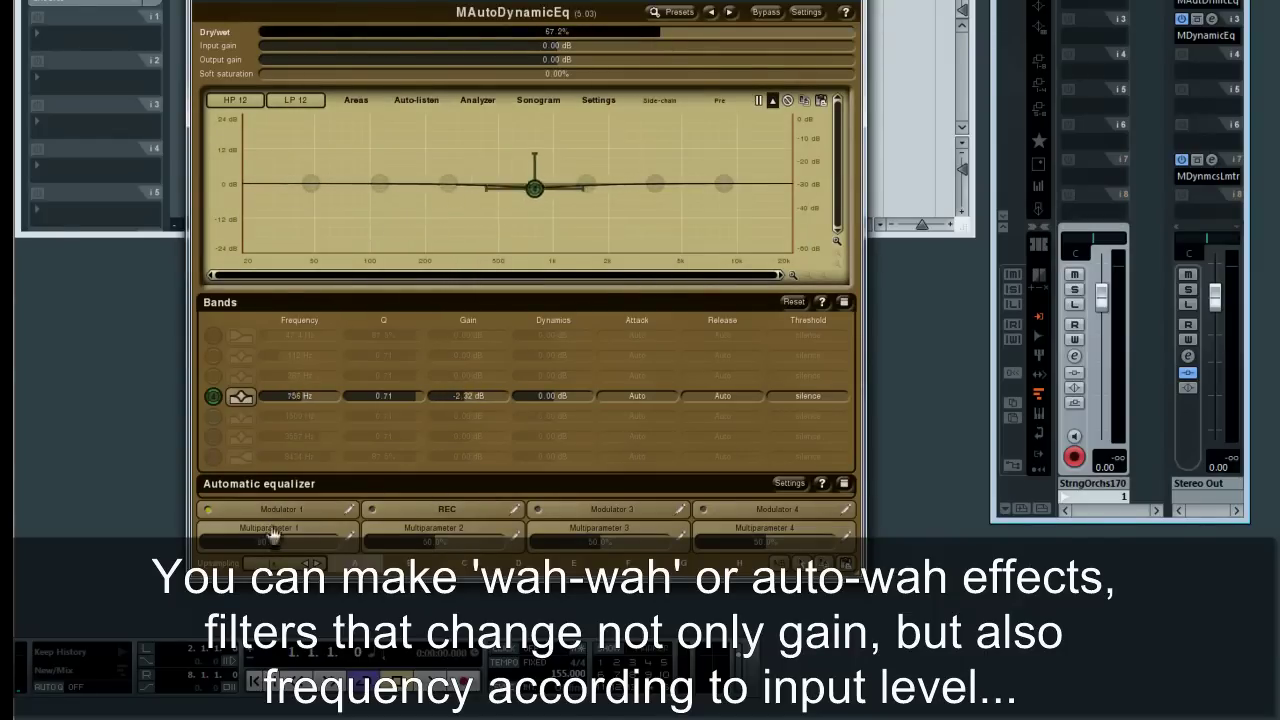
click(447, 512)
click(450, 515)
Raise the modulator's sine rate to 0.3450 Hz and close the shape panel.
drag(1206, 337, 1262, 347)
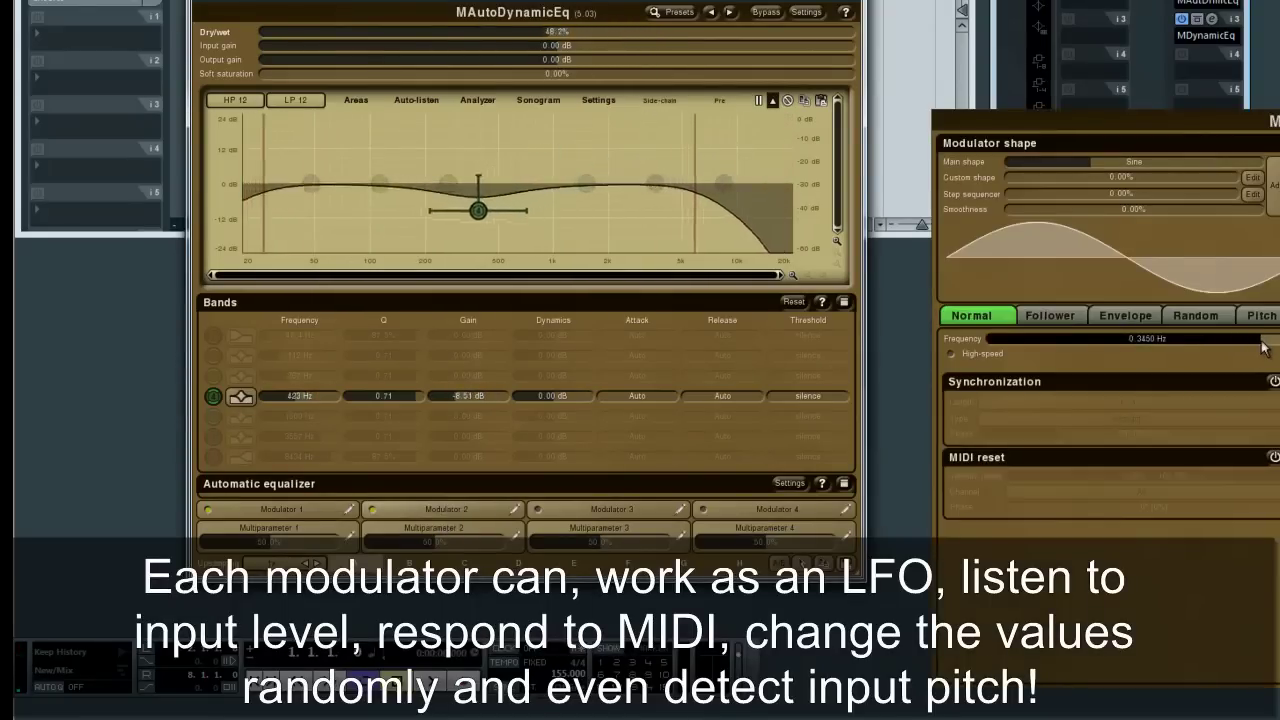
click(696, 186)
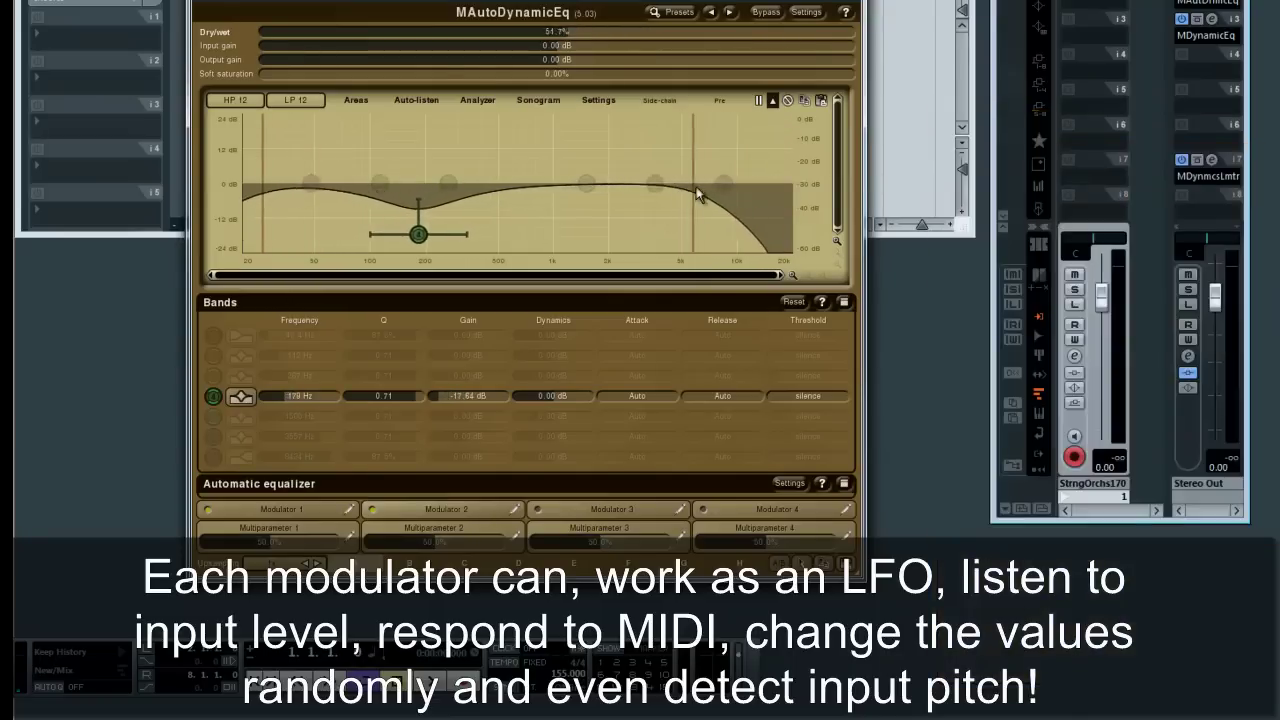